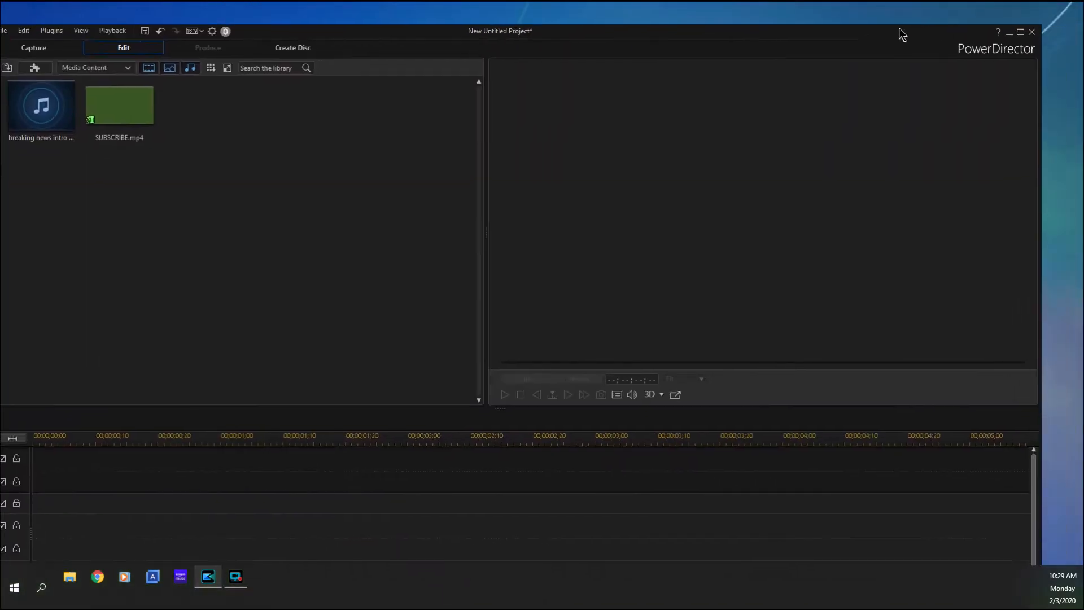
- Maximize the PowerDirector window, and switch to Chrome to open YouTube
click(902, 25)
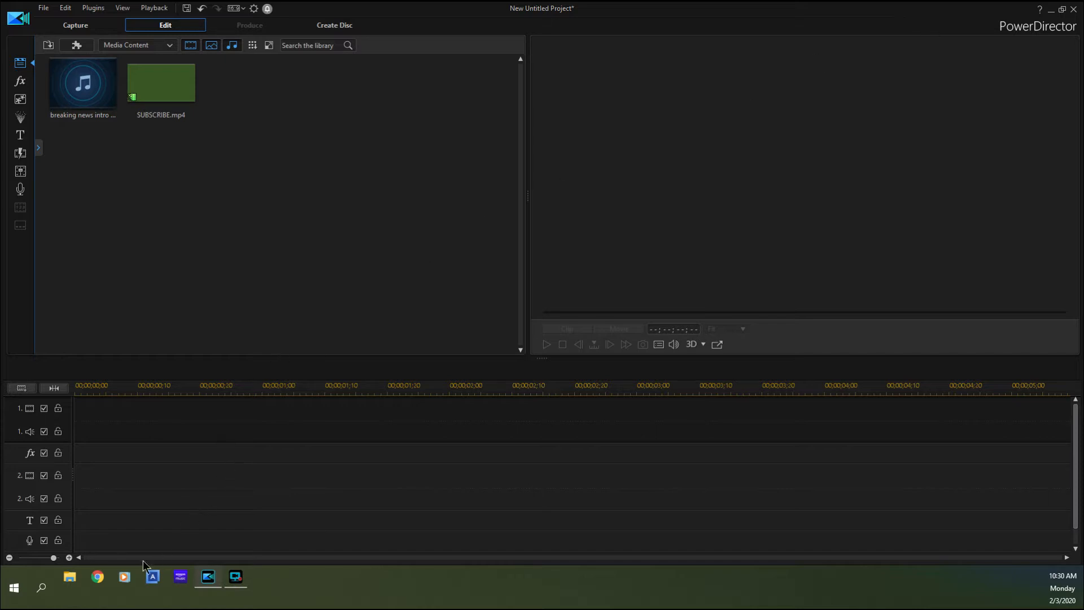
click(96, 577)
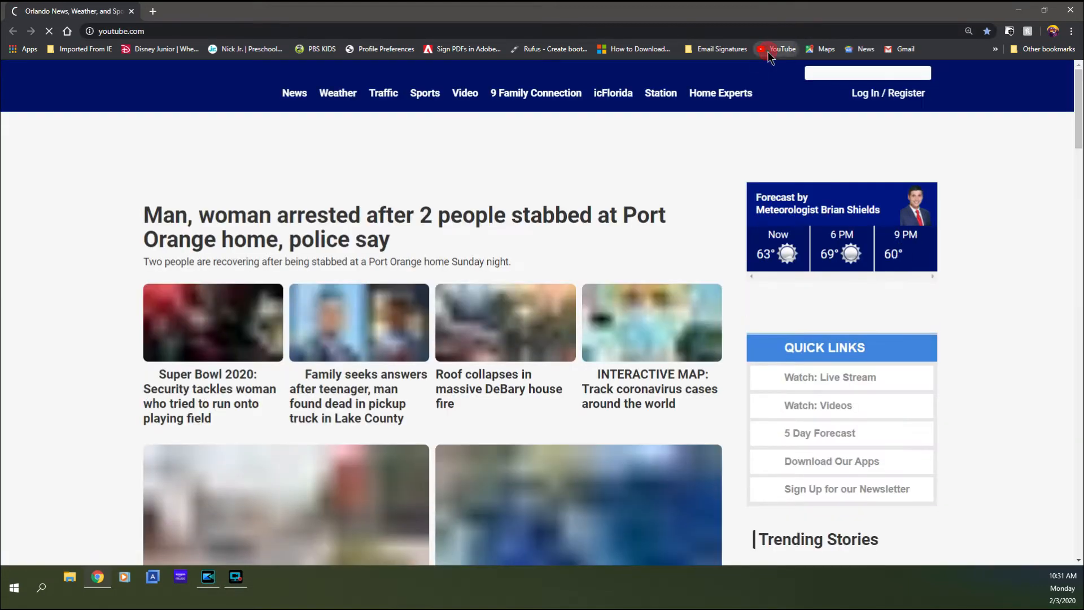
click(768, 50)
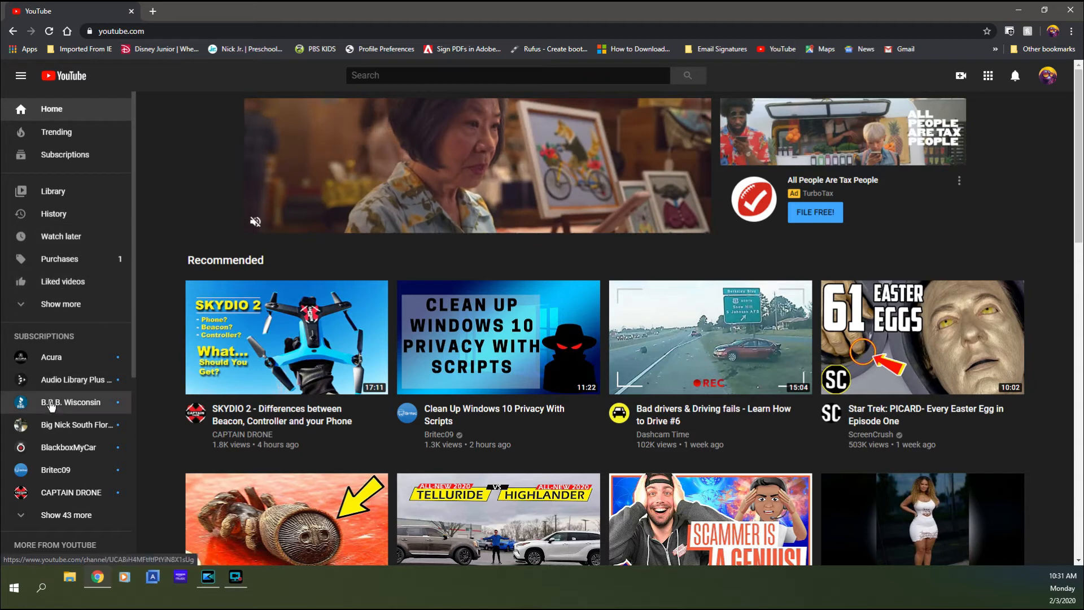
- Show the full list of subscriptions and open the NoCopyrightSounds channel
scroll(57, 395, down, 2)
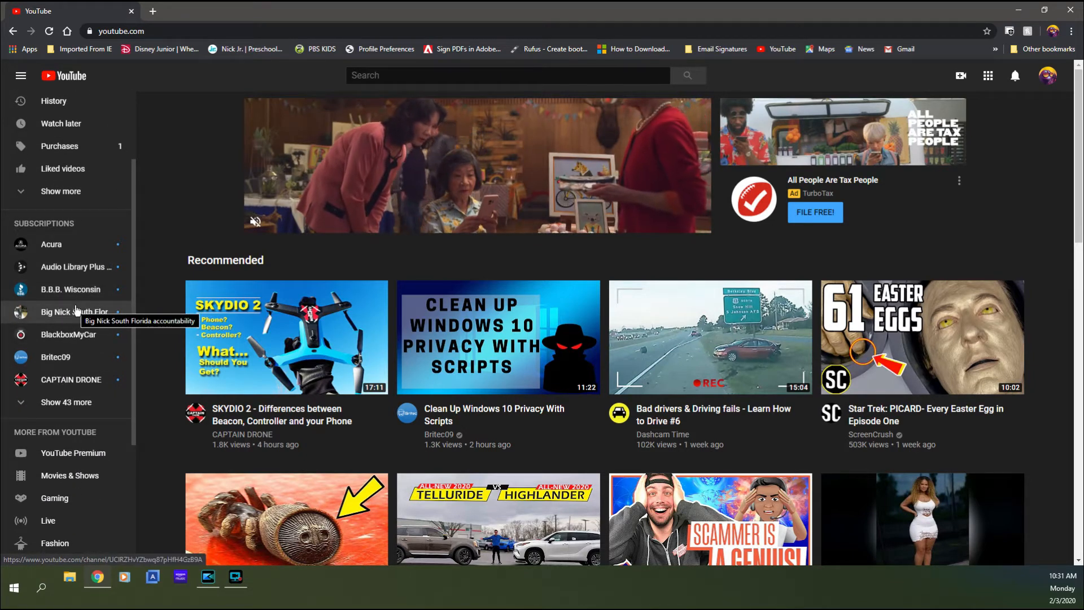
scroll(73, 310, down, 1)
click(73, 342)
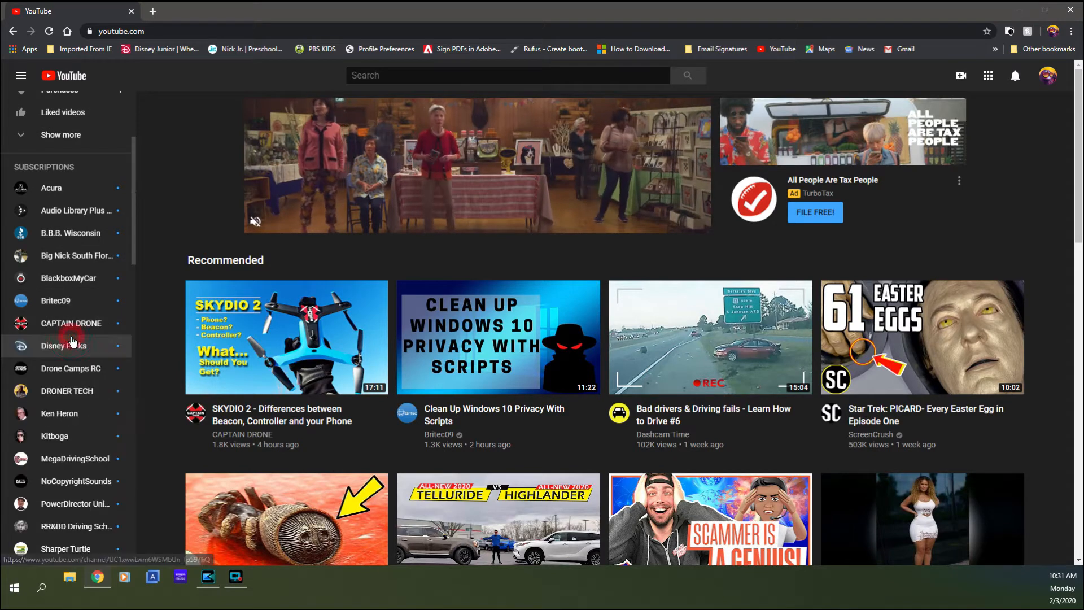
scroll(72, 339, down, 3)
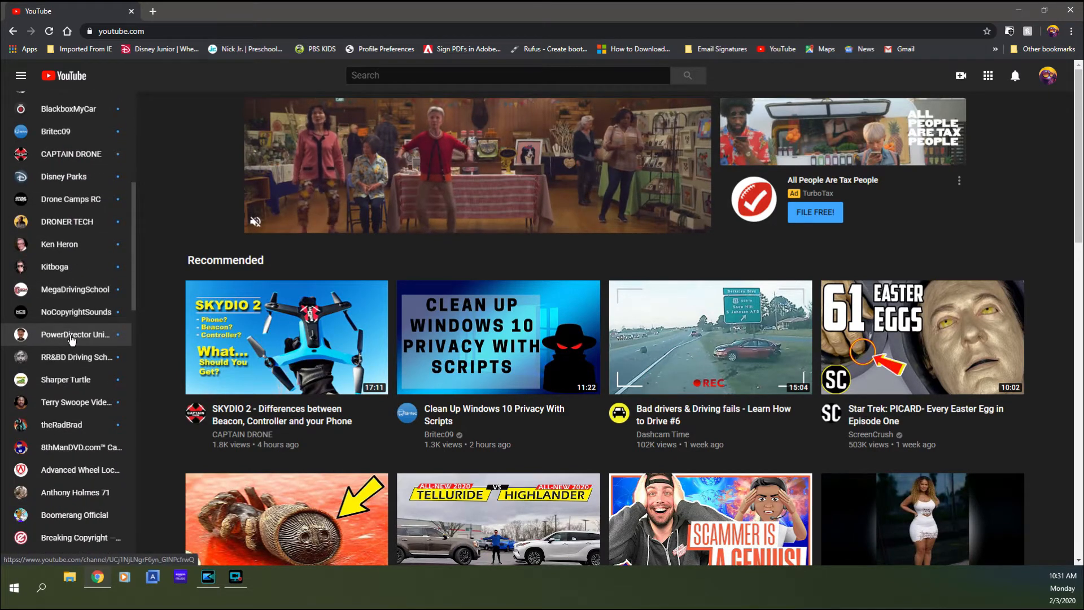
click(74, 312)
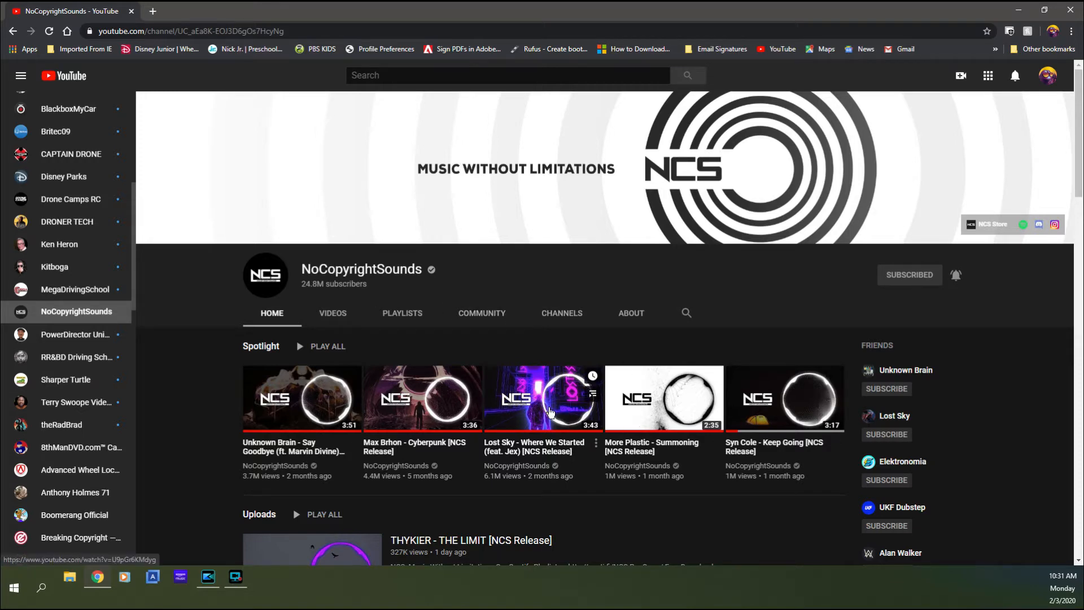
- Browse the channel's uploads and open the video "THYKIER - THE LIMIT [NCS Release]"
scroll(546, 412, down, 4)
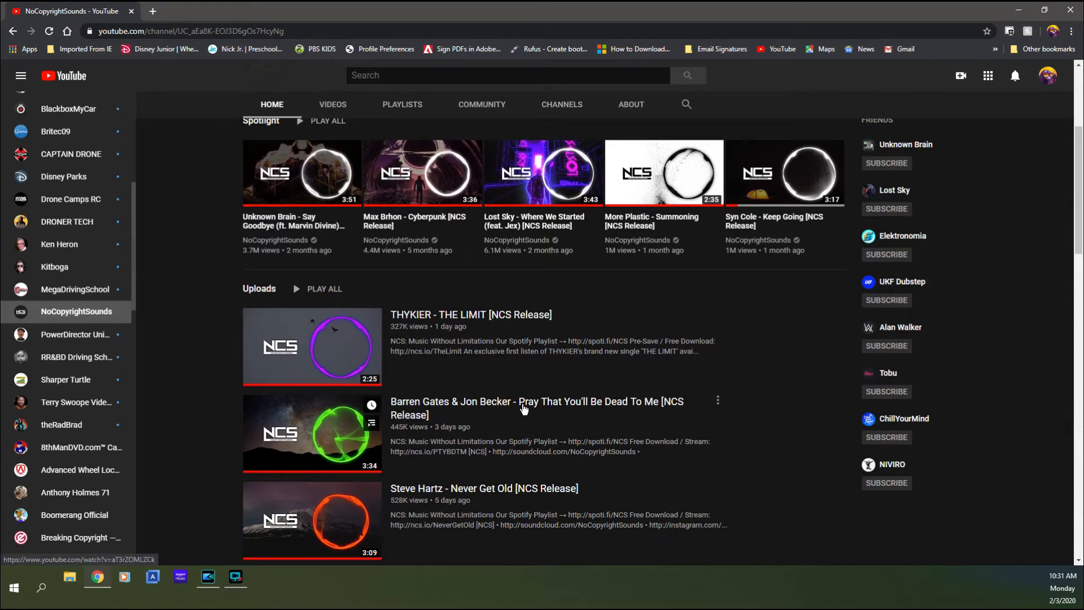
scroll(489, 412, down, 1)
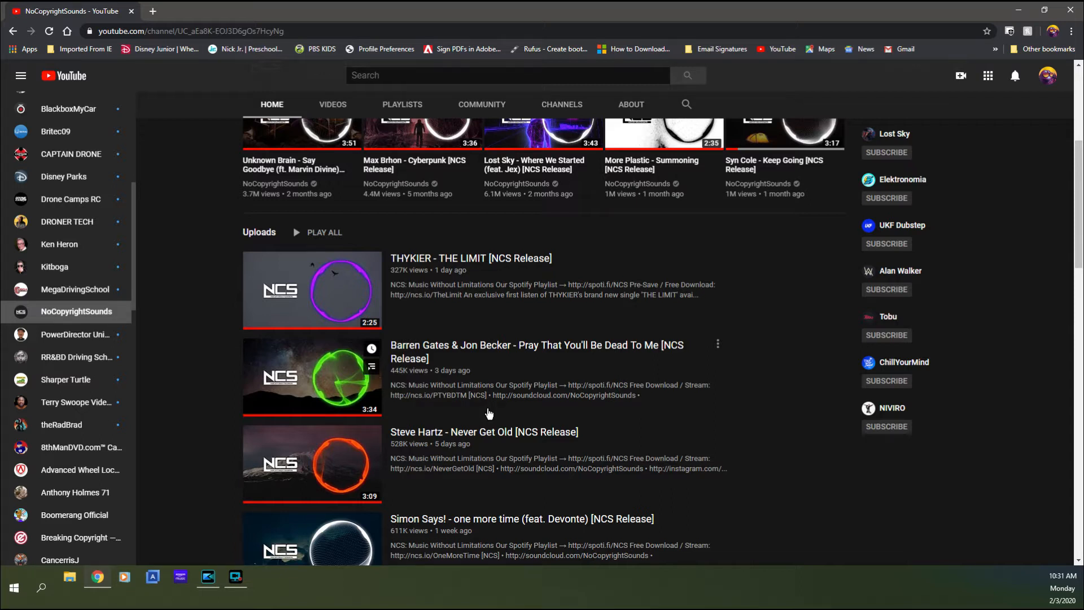
scroll(488, 413, down, 2)
scroll(489, 414, up, 2)
click(460, 261)
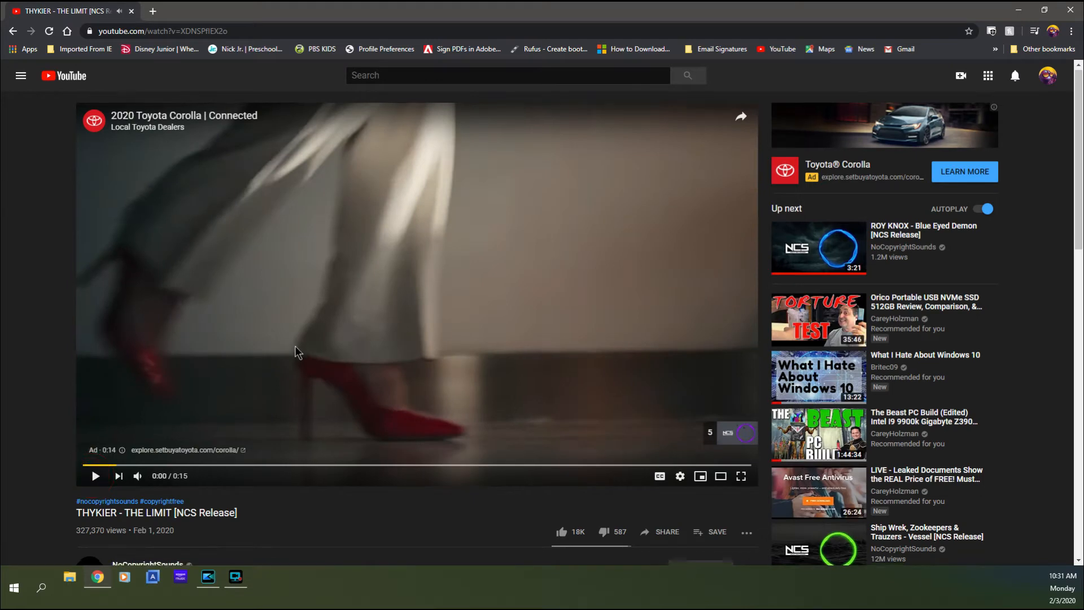
- Expand the video's full description and find the section on crediting the track
scroll(297, 353, down, 5)
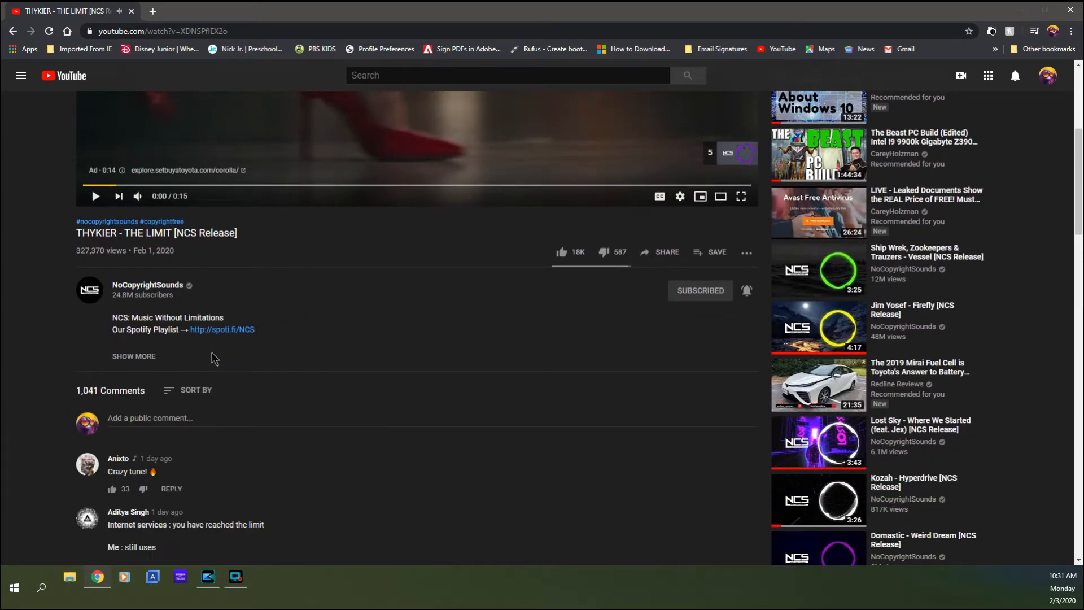
click(148, 356)
scroll(333, 366, down, 1)
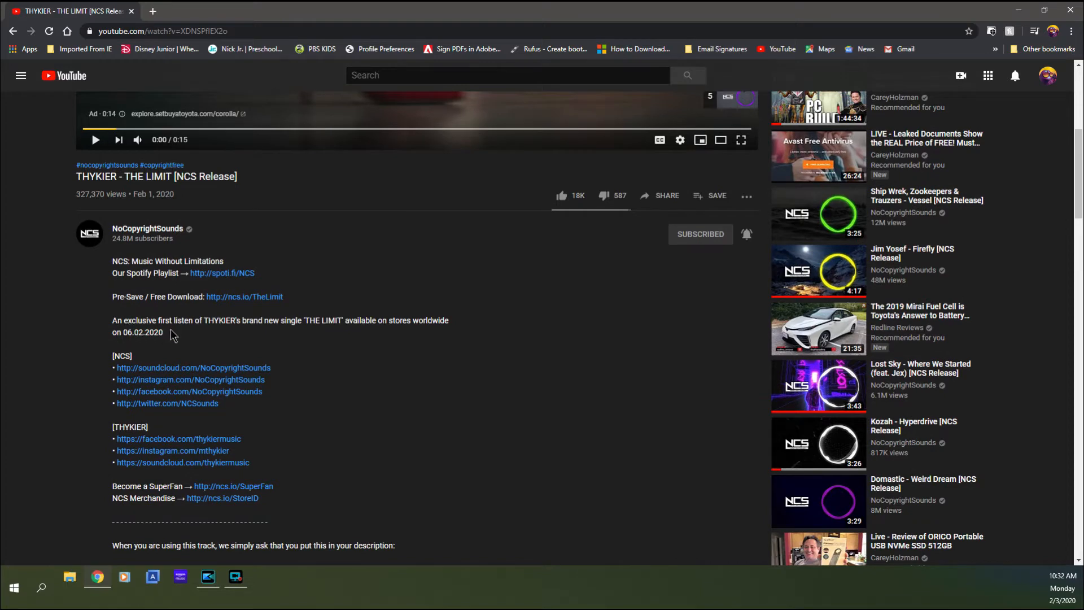
scroll(285, 343, down, 2)
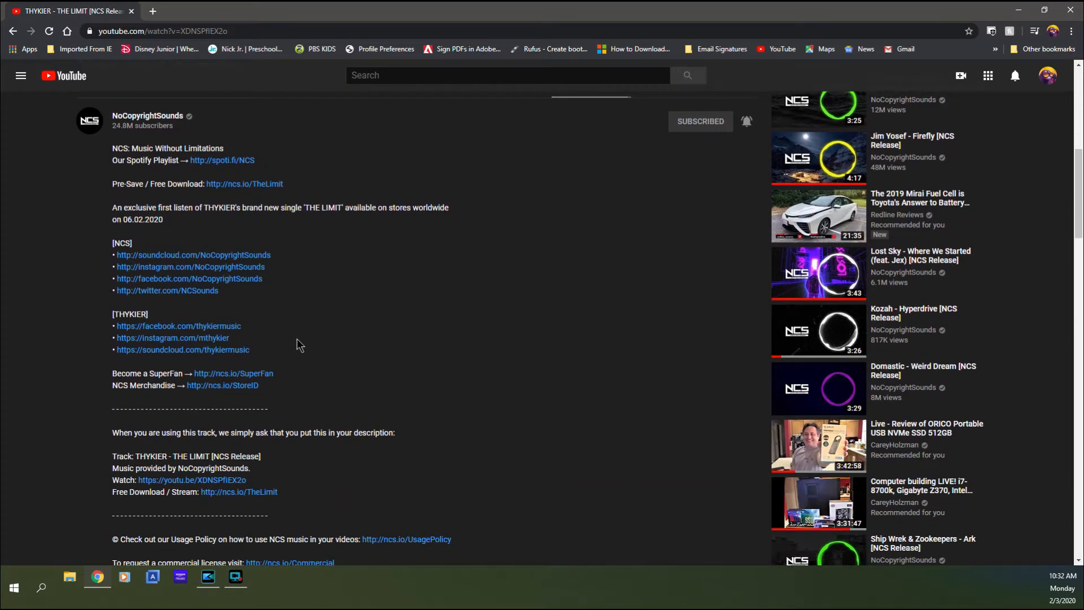
scroll(297, 345, down, 3)
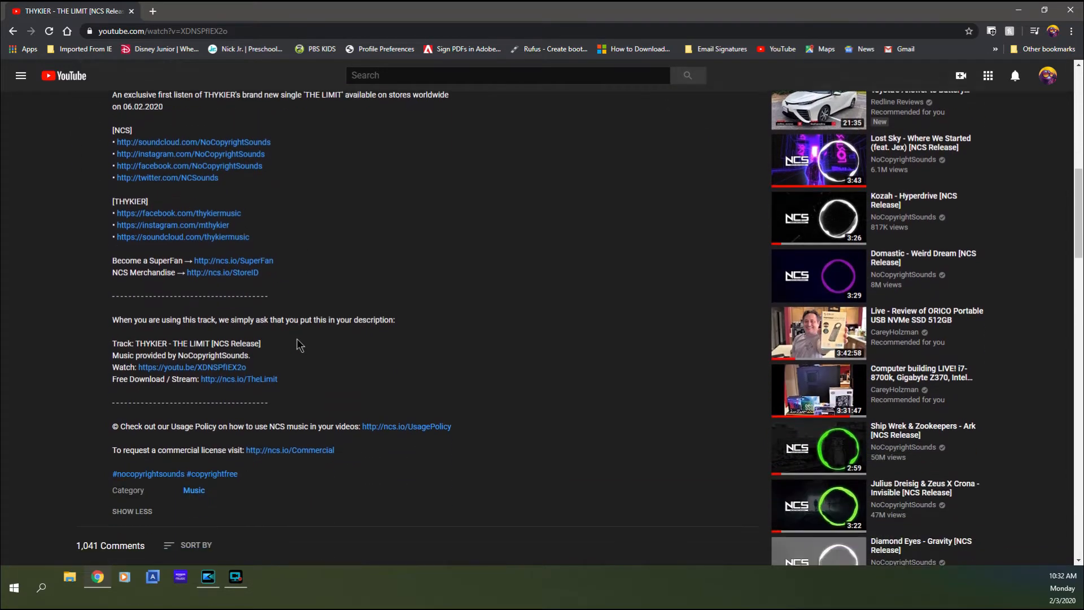
- Highlight the crediting request and the track and music-provider lines in the description to examine the required attribution
triple_click(114, 317)
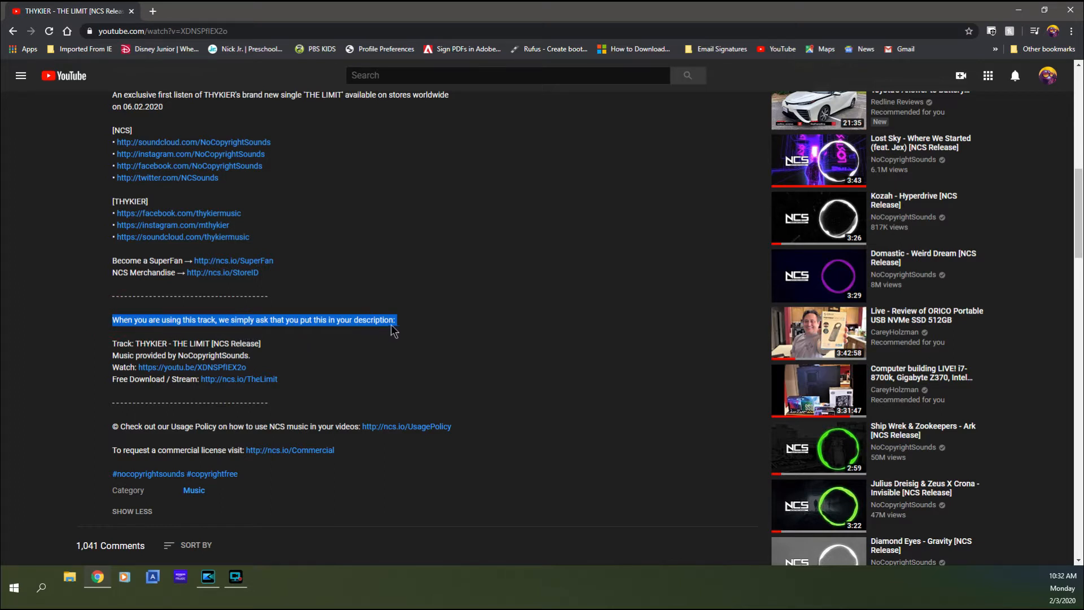
drag(112, 342, 287, 356)
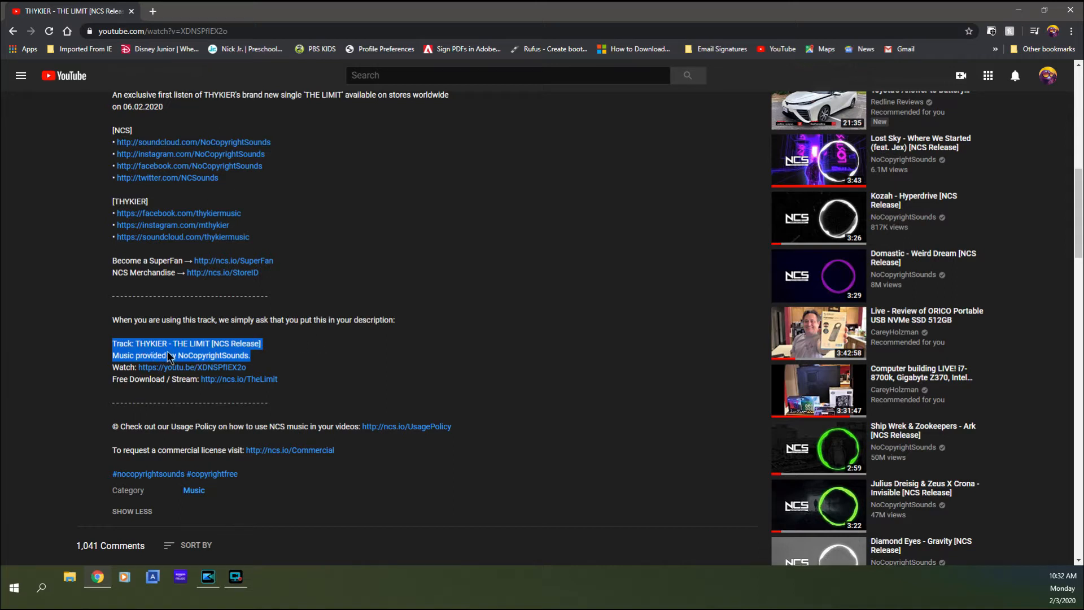
click(296, 350)
scroll(296, 350, up, 7)
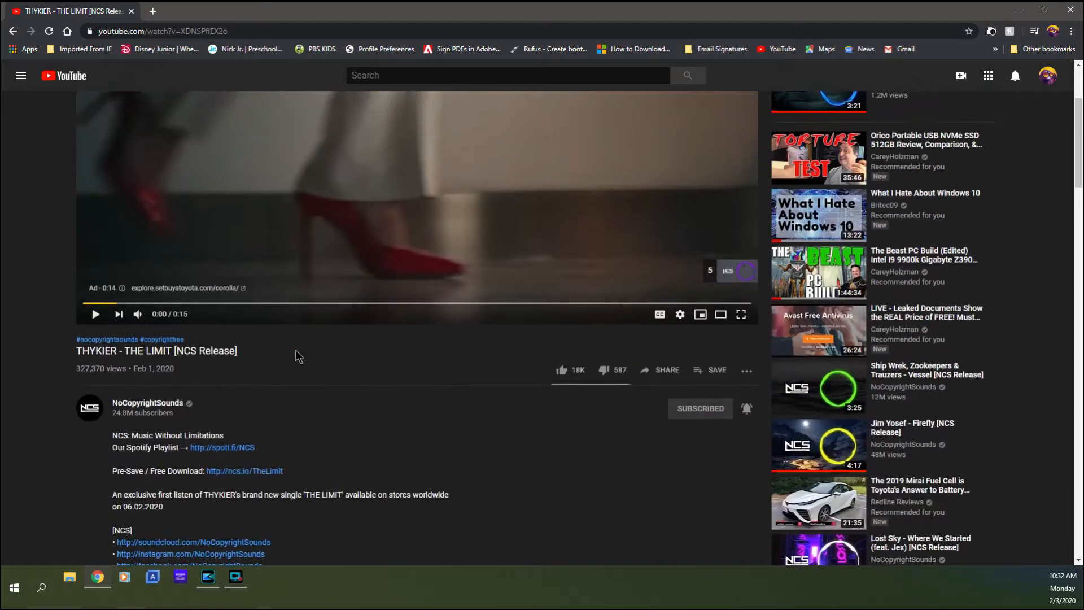
scroll(296, 351, up, 3)
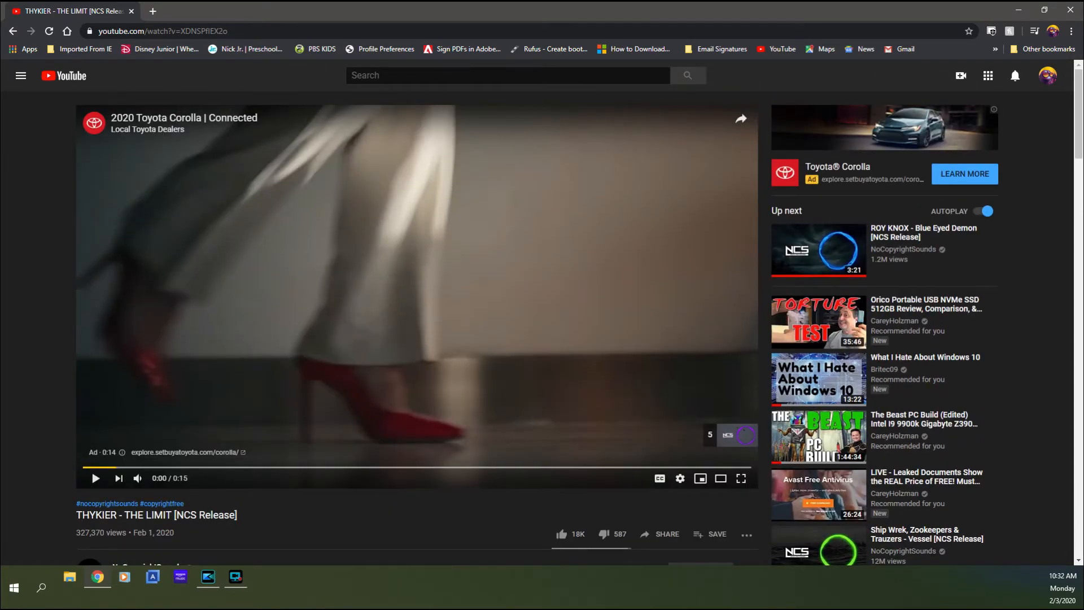
- Switch back to PowerDirector and import the clip MAH00070.MP4 from the computer build video folder into the media library
click(1016, 15)
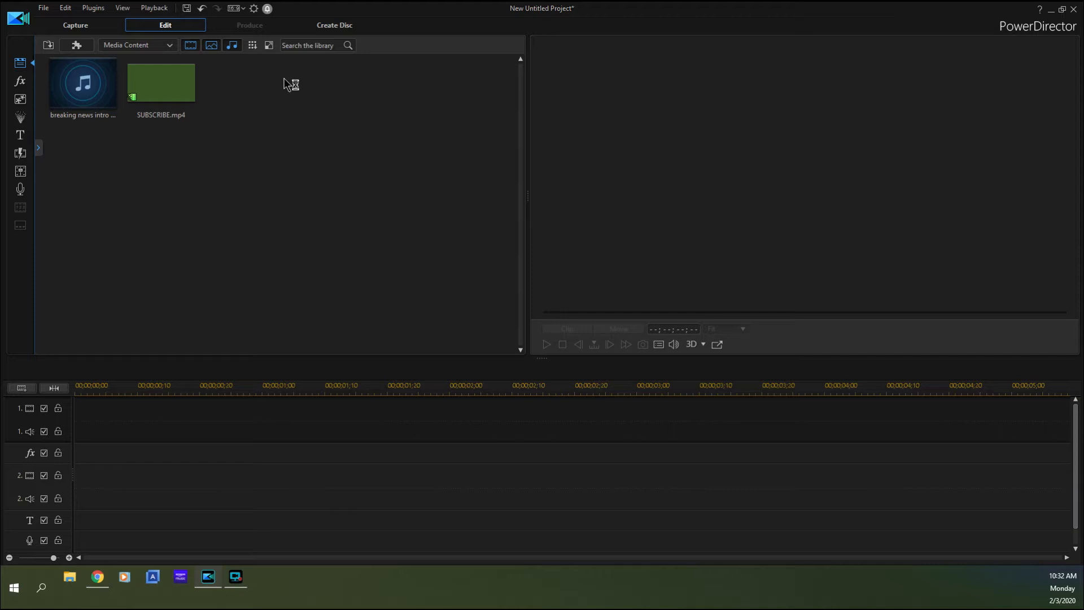
click(48, 50)
click(74, 59)
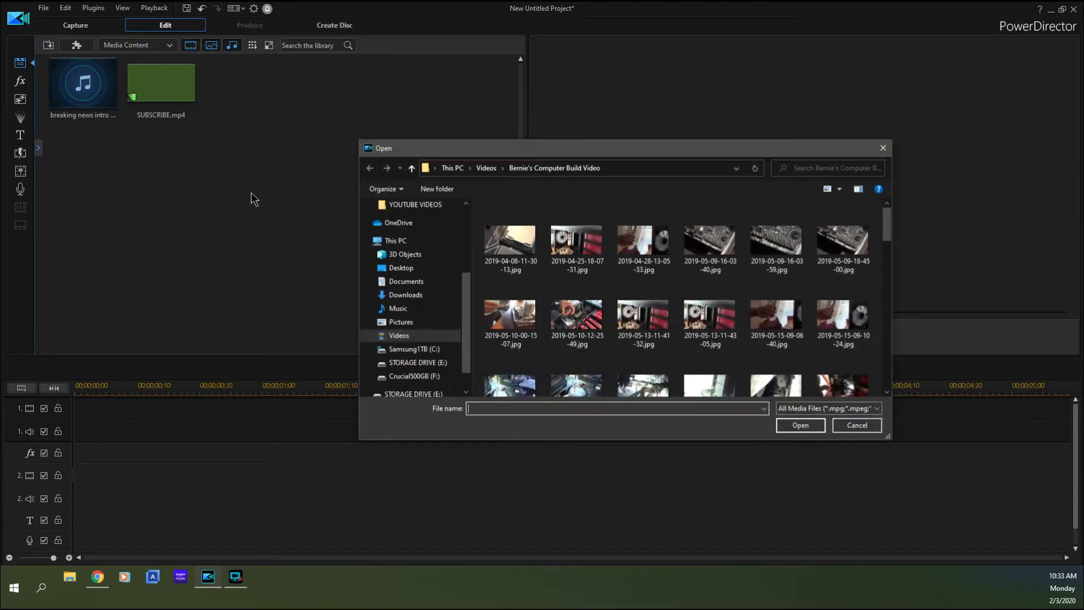
scroll(709, 299, down, 5)
scroll(709, 299, down, 3)
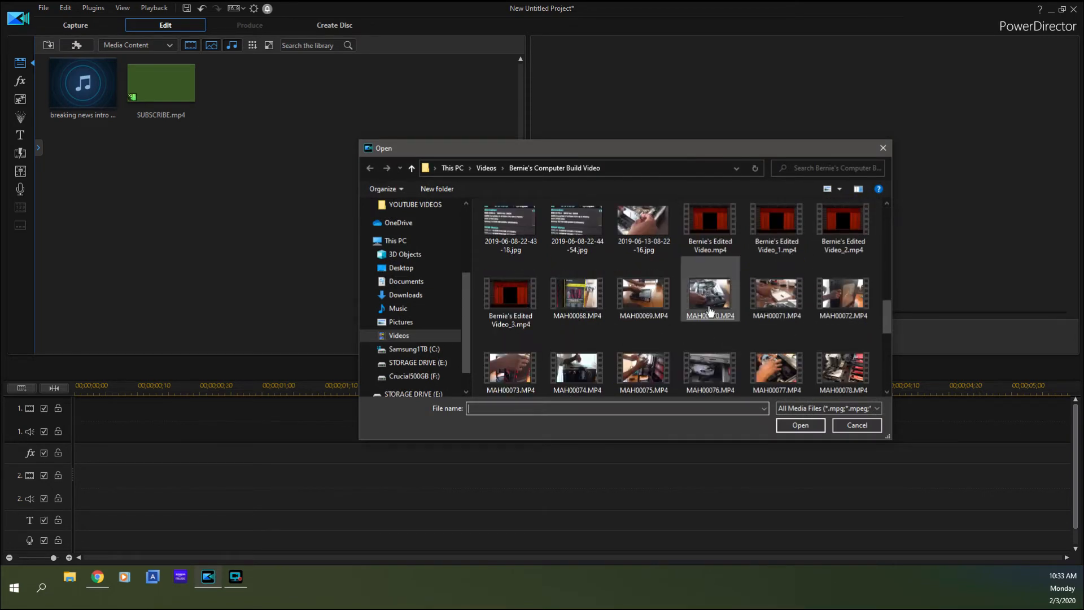
double_click(709, 306)
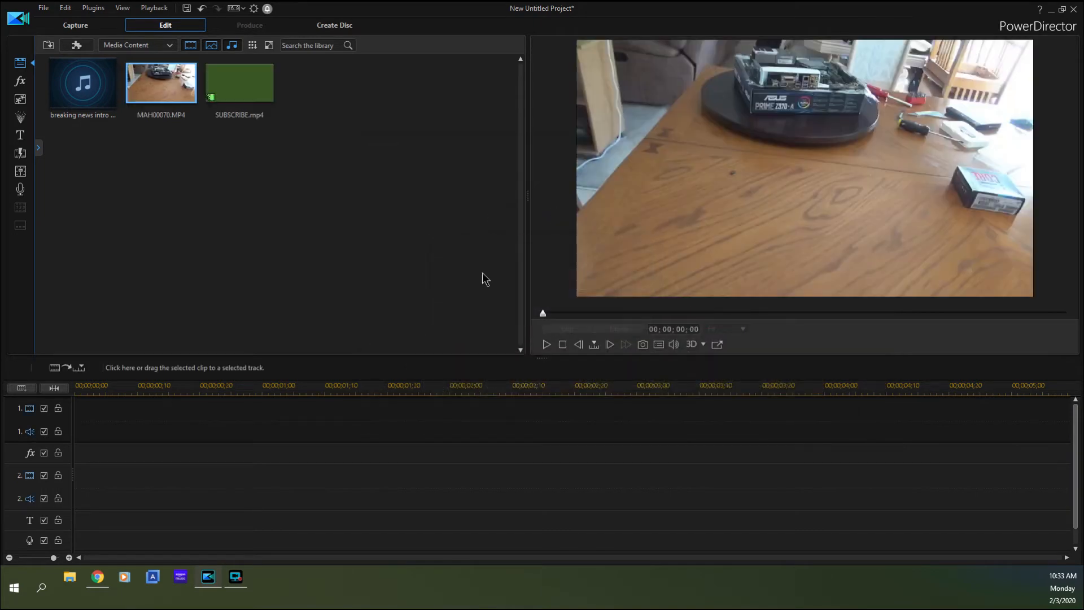
- Place MAH00070.MP4 at the start of the first video track and lower its audio volume line to the minimum
drag(173, 100, 74, 411)
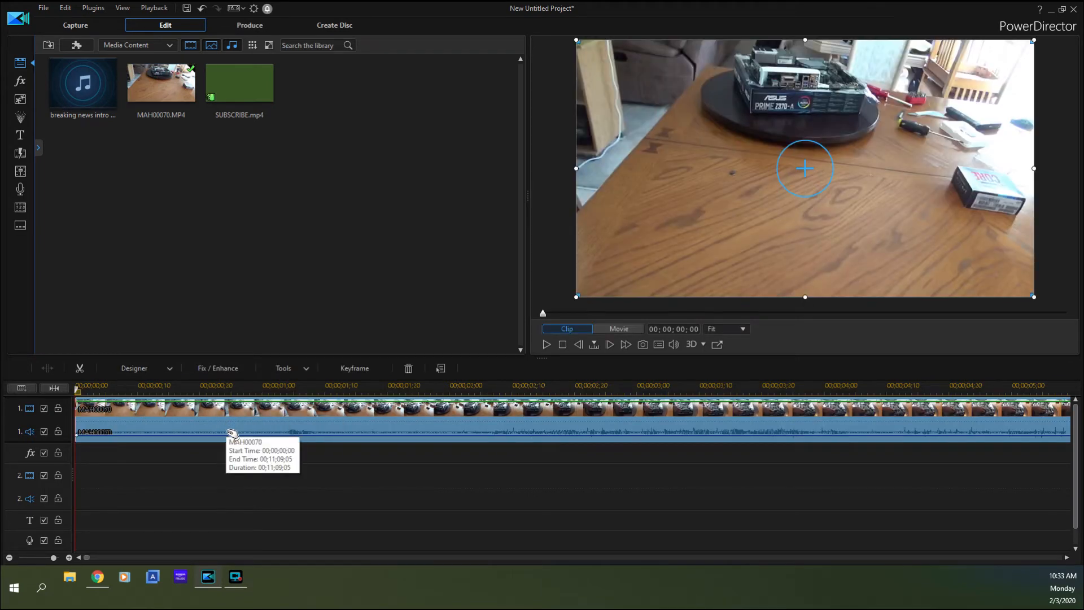
drag(229, 429, 230, 440)
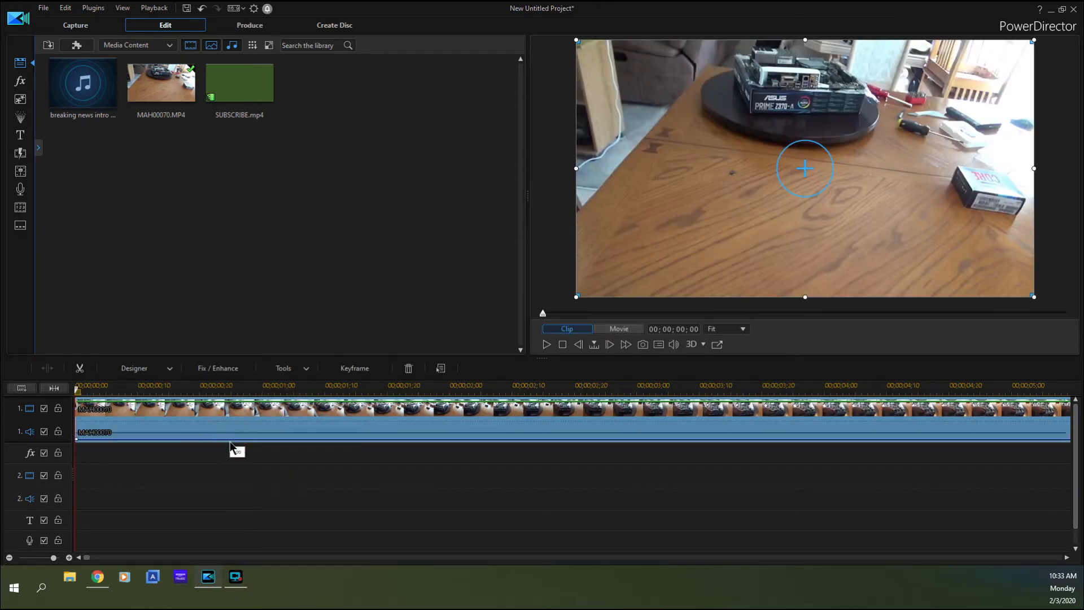
click(546, 345)
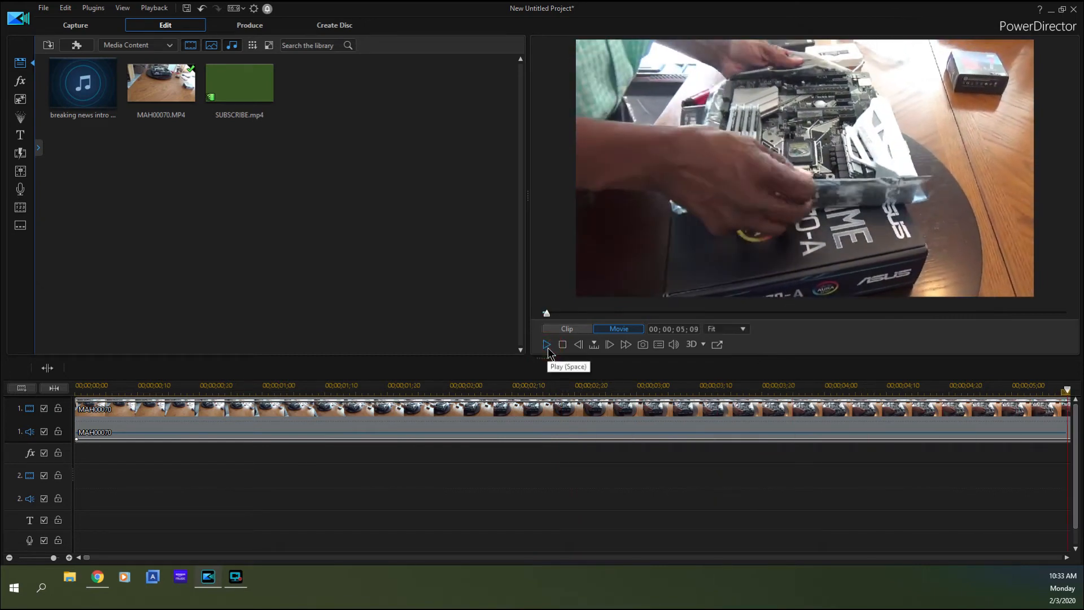
click(562, 344)
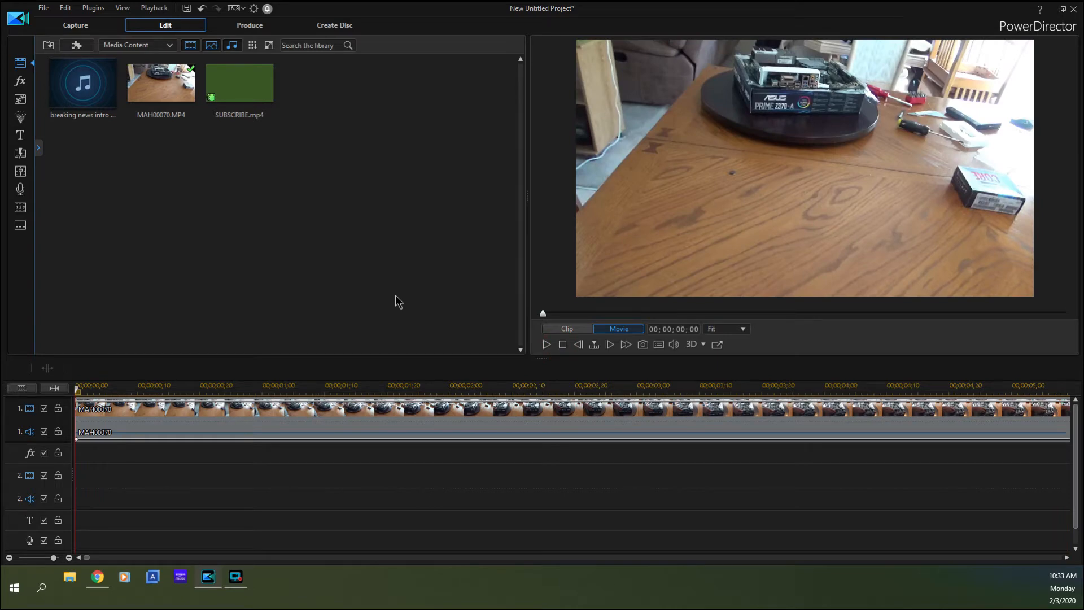
- Switch to Chrome and review the download and artist links in the description of THYKIER - THE LIMIT
click(100, 578)
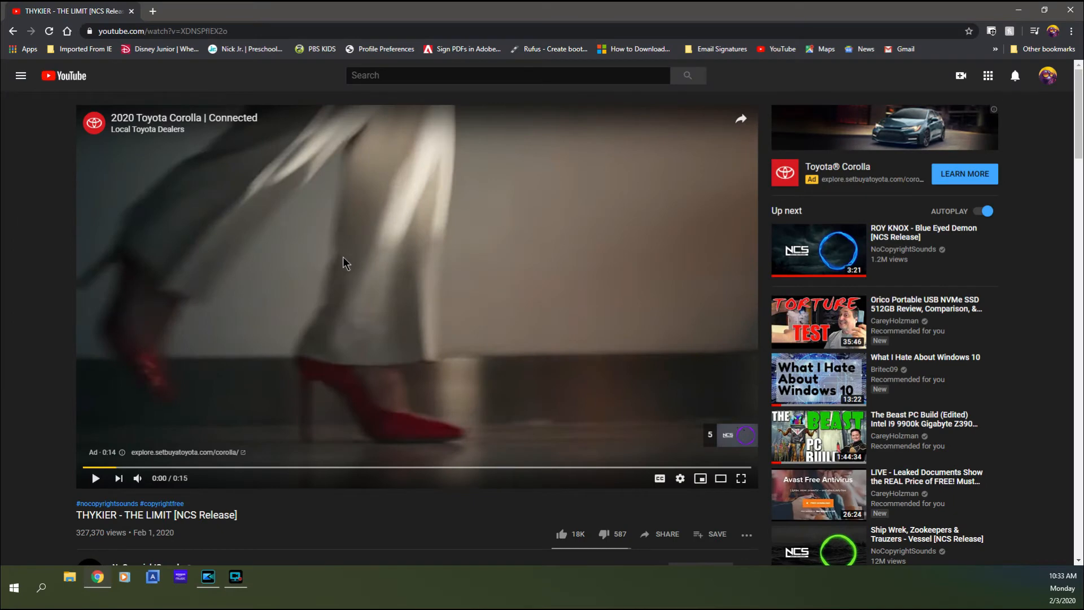
scroll(343, 256, down, 2)
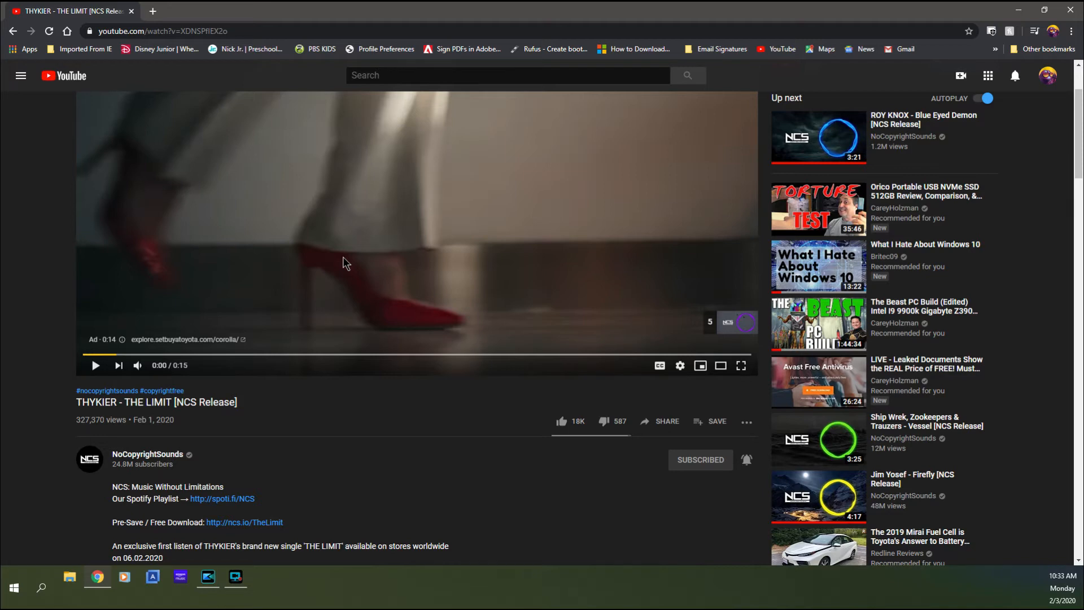
scroll(378, 337, down, 4)
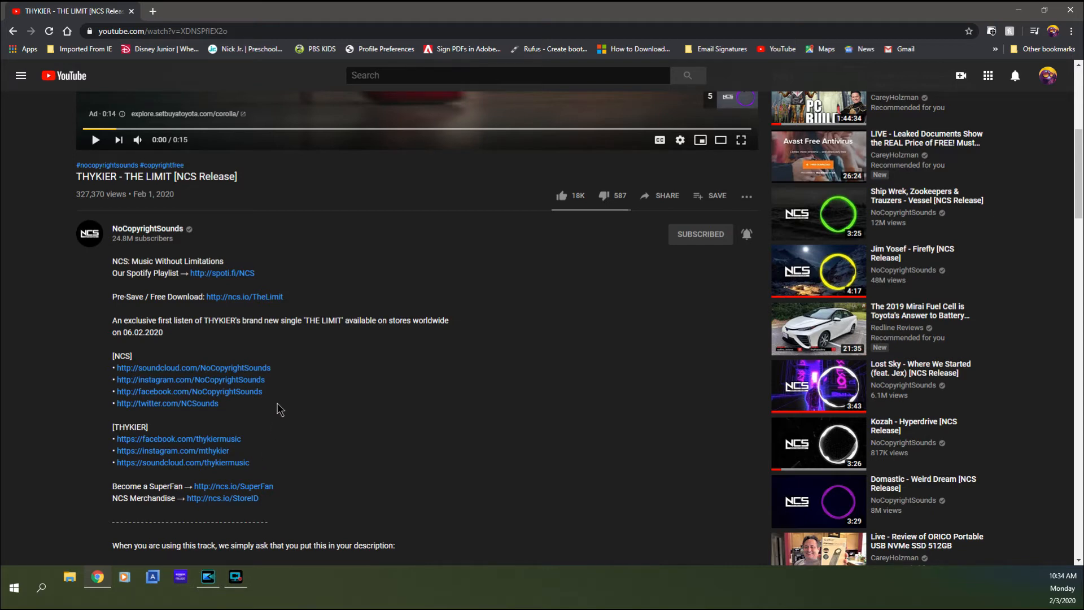
- Switch to Amazon Music, maximize its window, and look through the recently downloaded songs
click(181, 577)
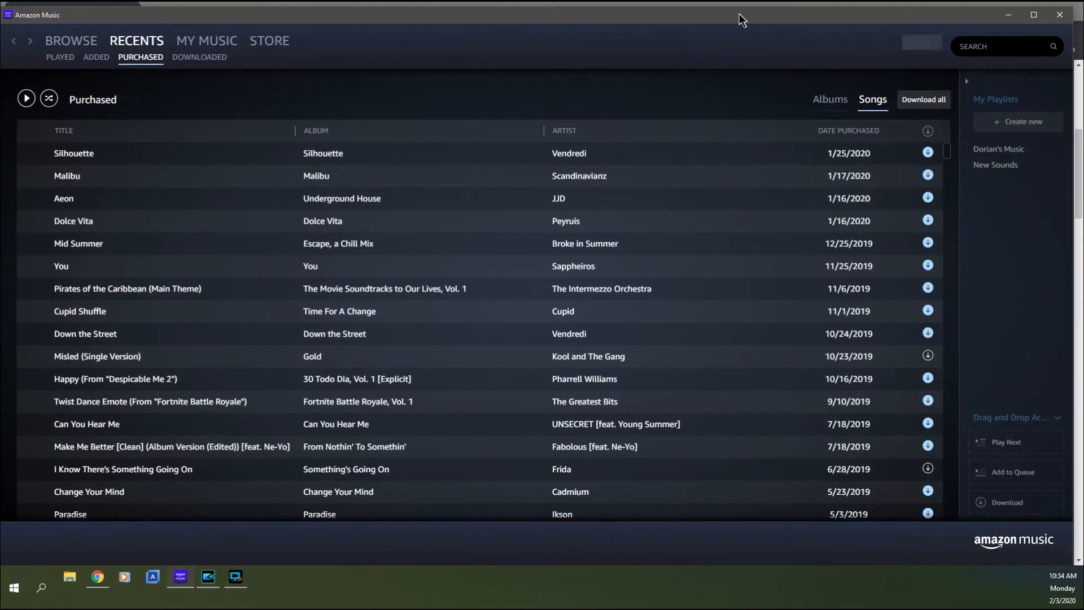
double_click(739, 14)
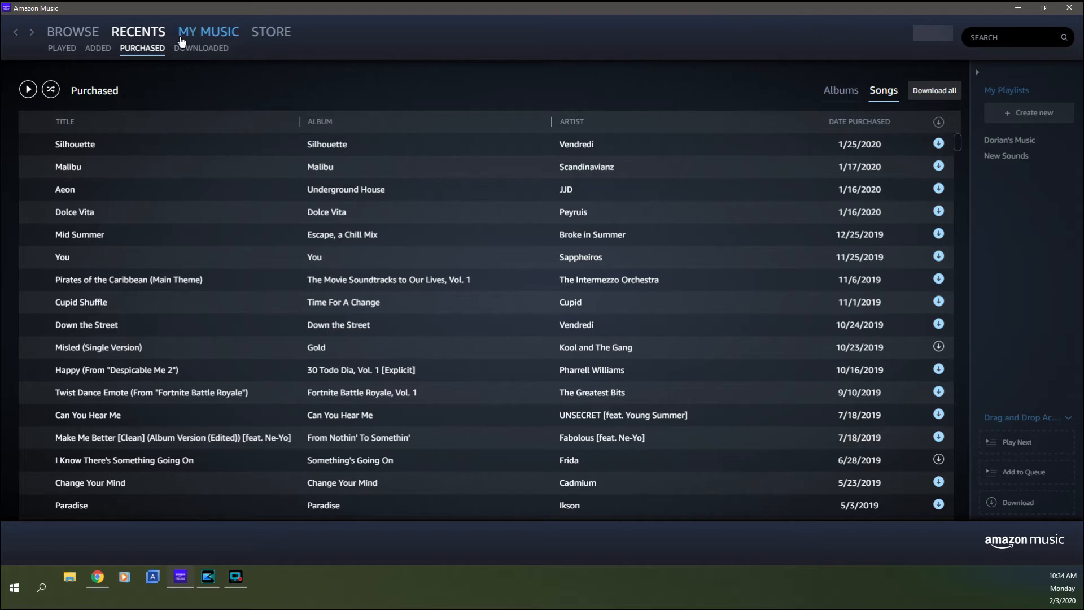
click(200, 52)
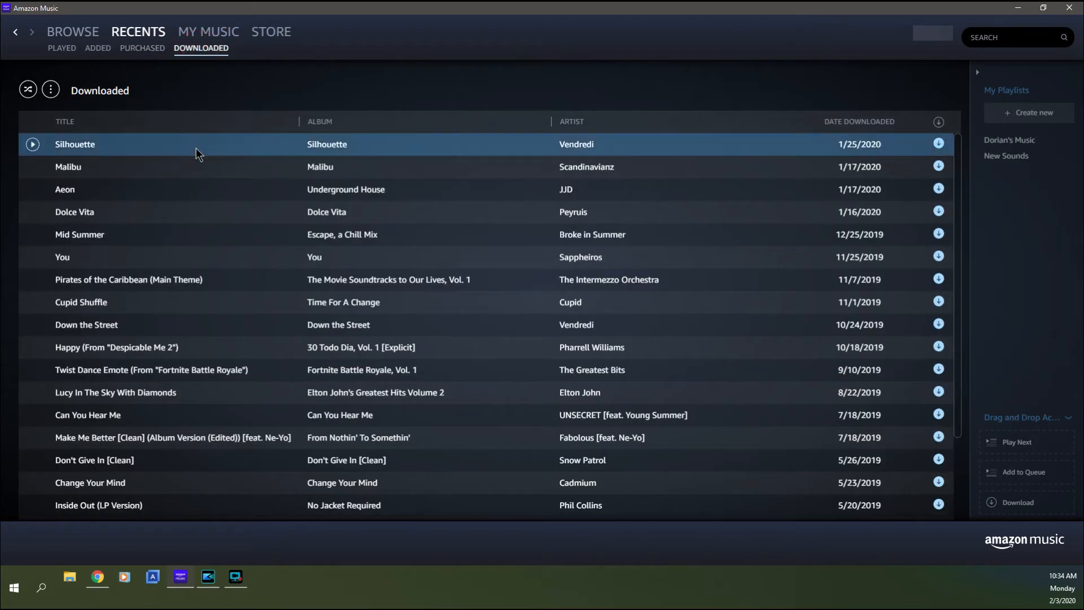
scroll(199, 152, down, 3)
scroll(199, 157, up, 3)
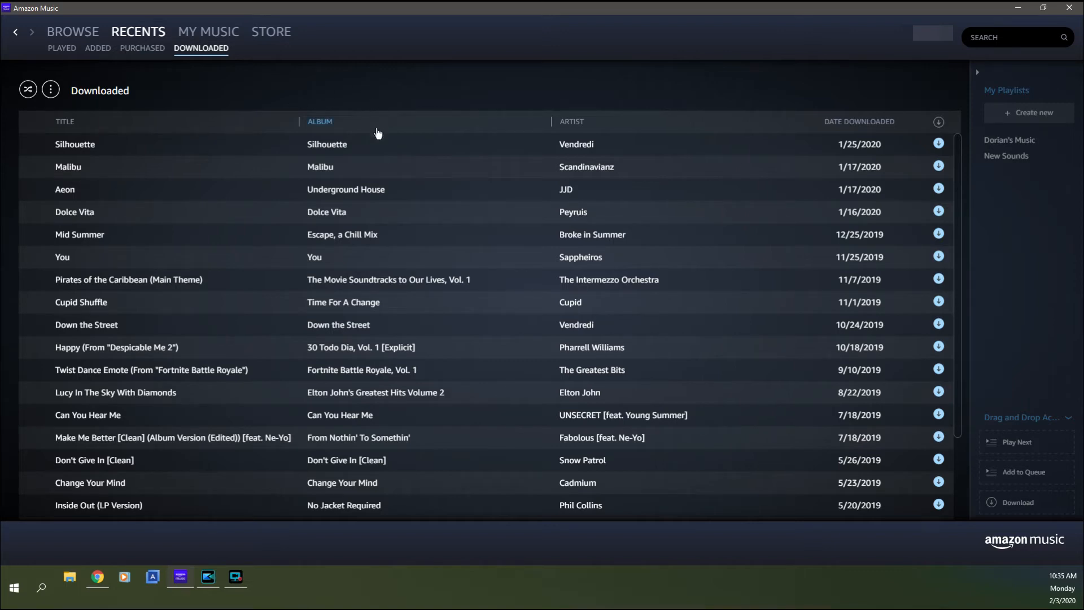
- Return to the THYKIER - THE LIMIT video page in Chrome and view its beginning
click(373, 146)
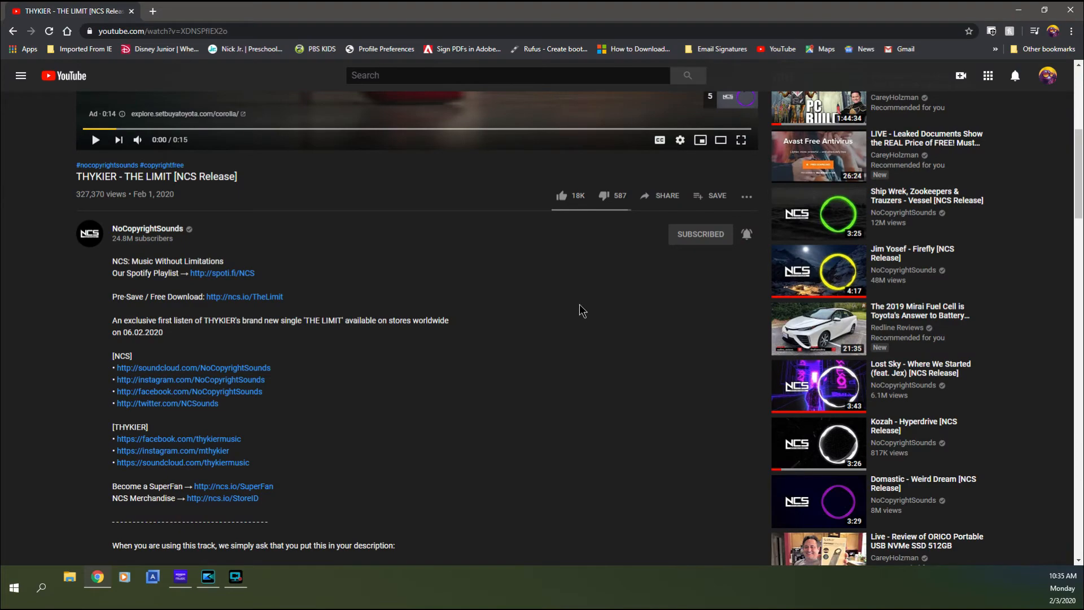
scroll(583, 304, up, 6)
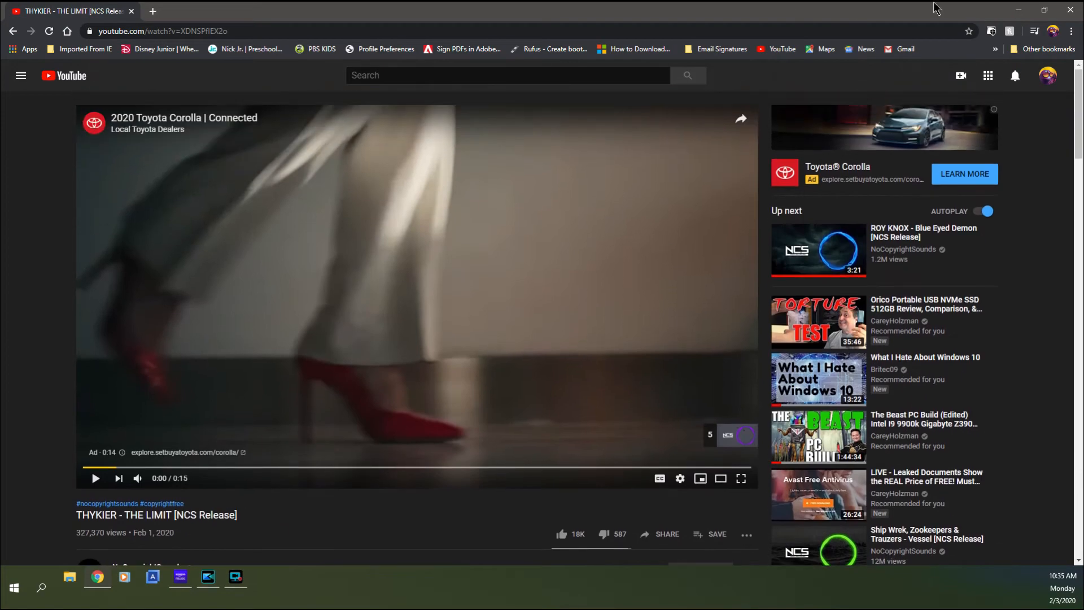
- Switch to PowerDirector and import Maduk - Go Home (Original Mix) [NCS Release].mp3 from the Music folder into the media library
click(1019, 12)
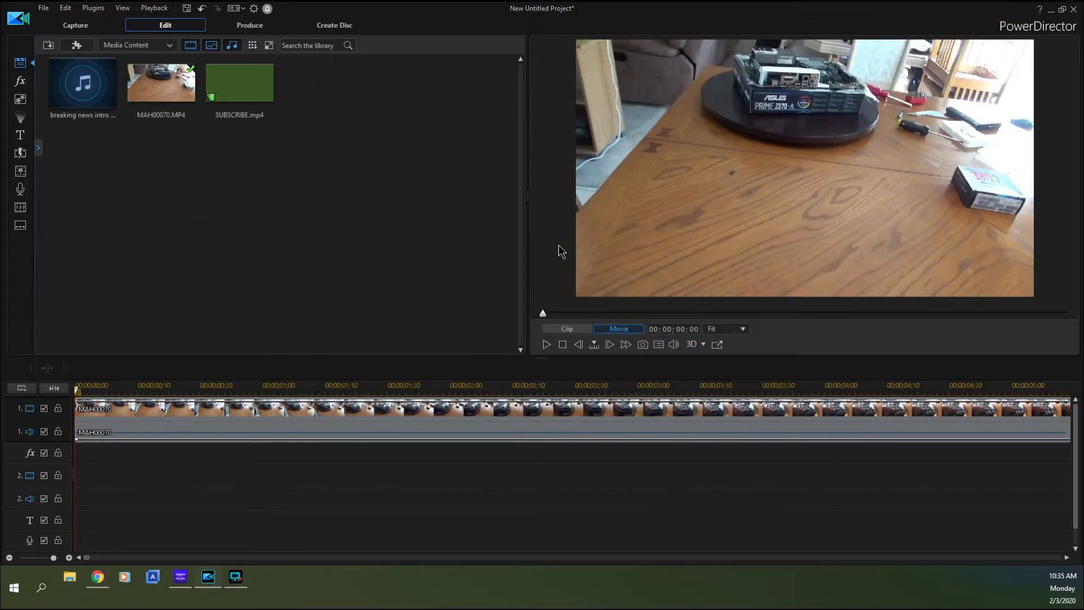
click(51, 50)
click(58, 61)
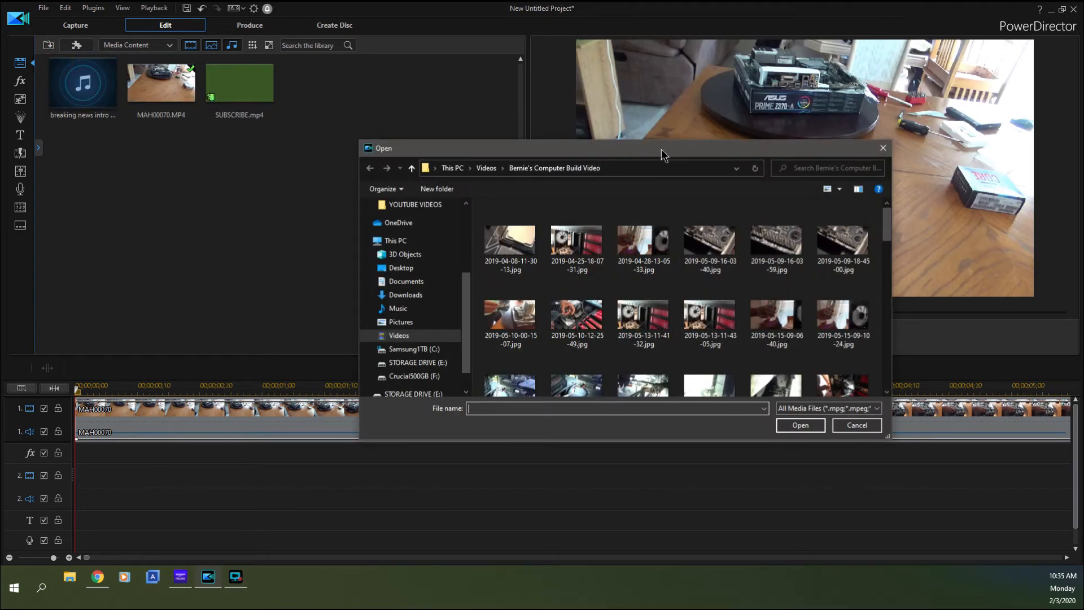
drag(662, 149, 650, 64)
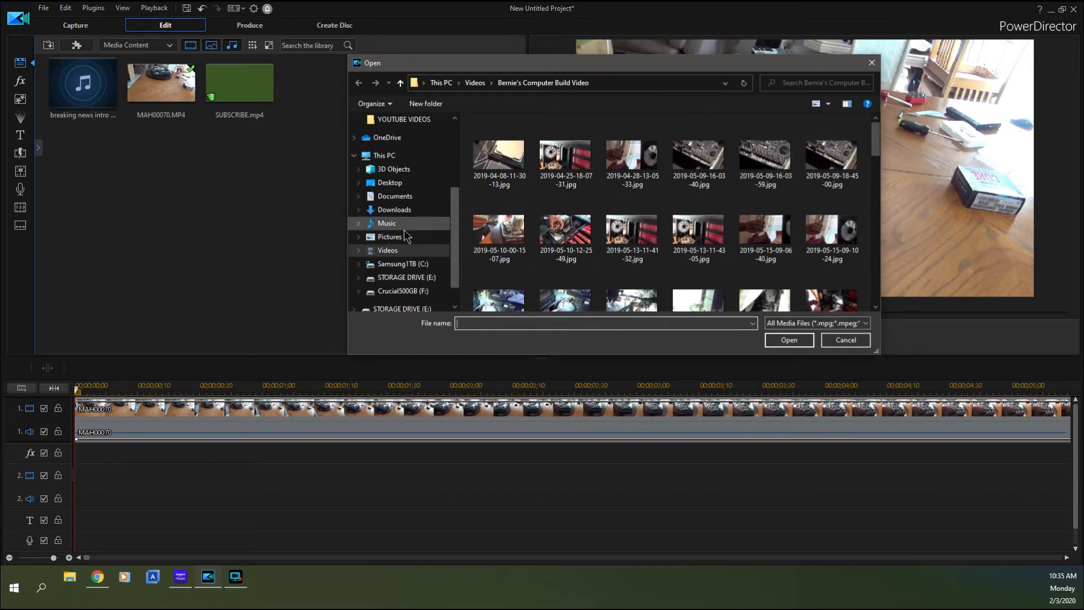
click(387, 223)
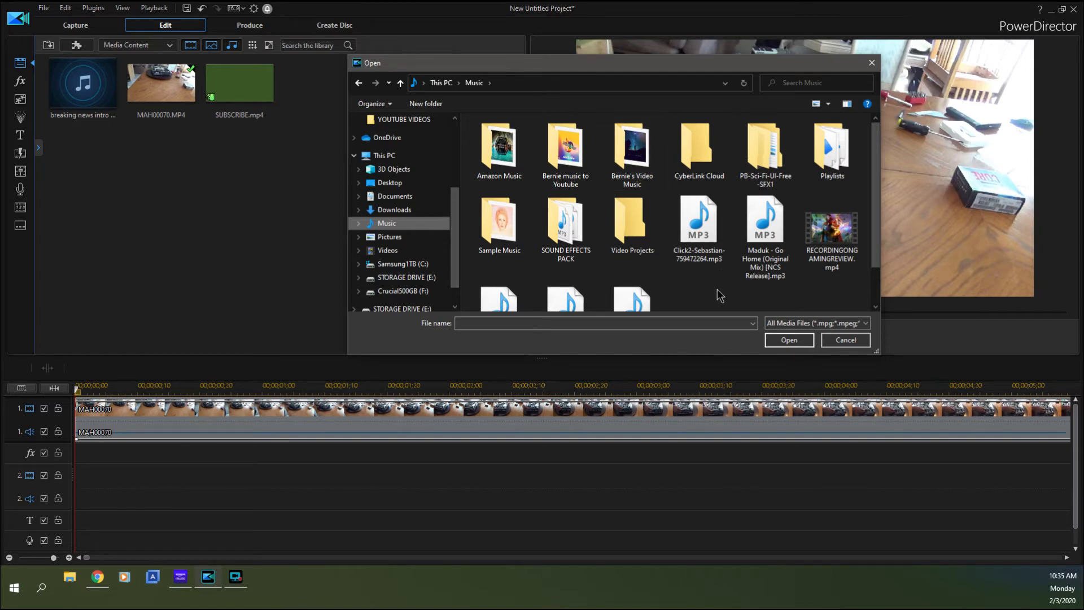
click(764, 239)
double_click(764, 239)
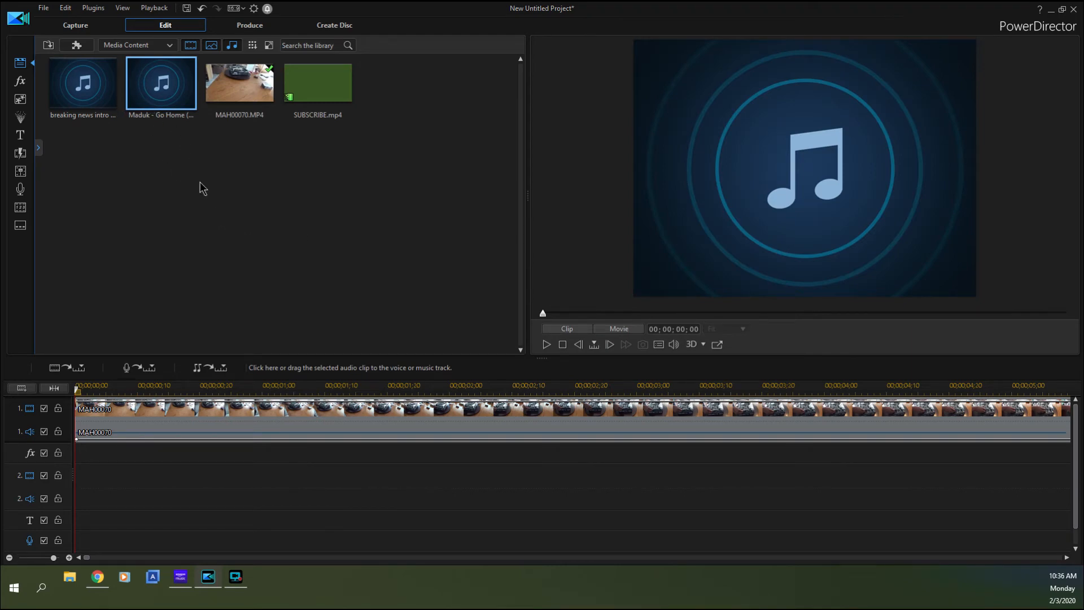
- Place the Maduk - Go Home song at the start of the second audio track and preview the movie
mouse_move(171, 89)
mouse_down()
mouse_move(208, 186)
mouse_move(269, 510)
mouse_move(149, 455)
mouse_move(125, 471)
mouse_move(76, 472)
mouse_up()
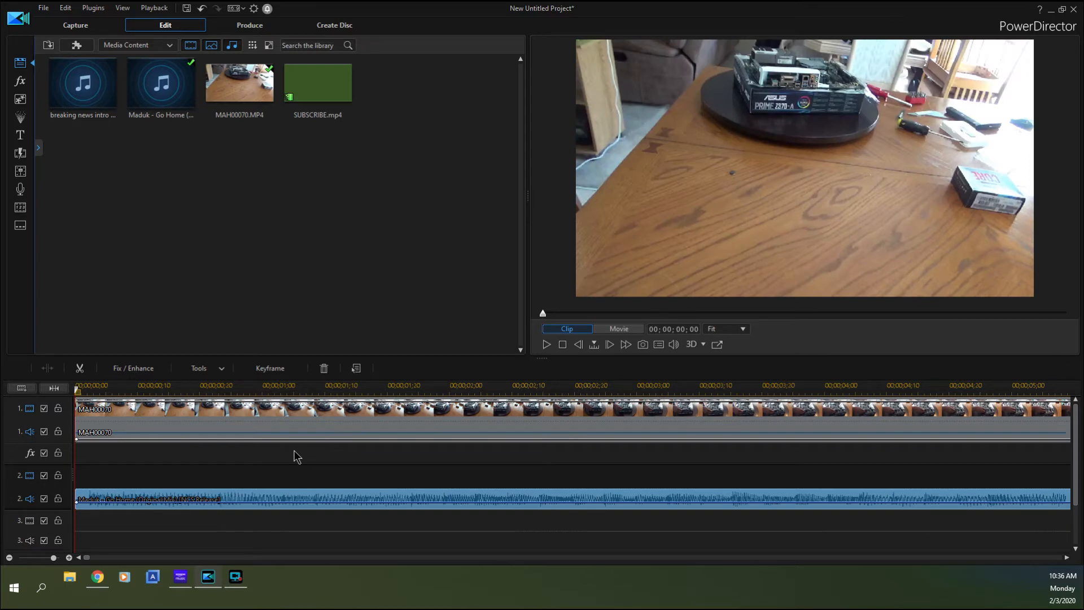
click(547, 346)
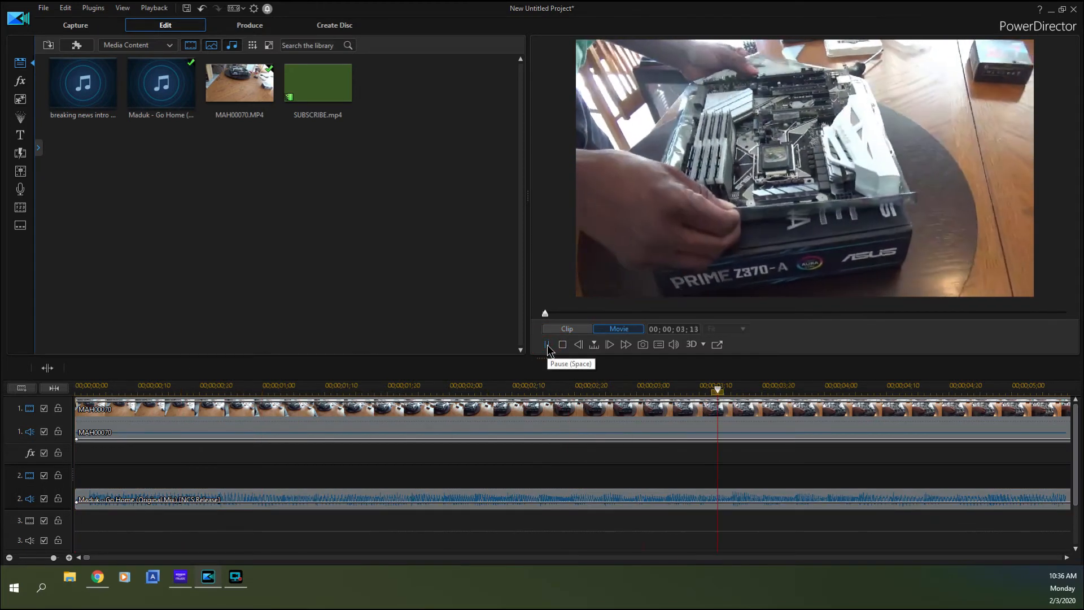
click(547, 344)
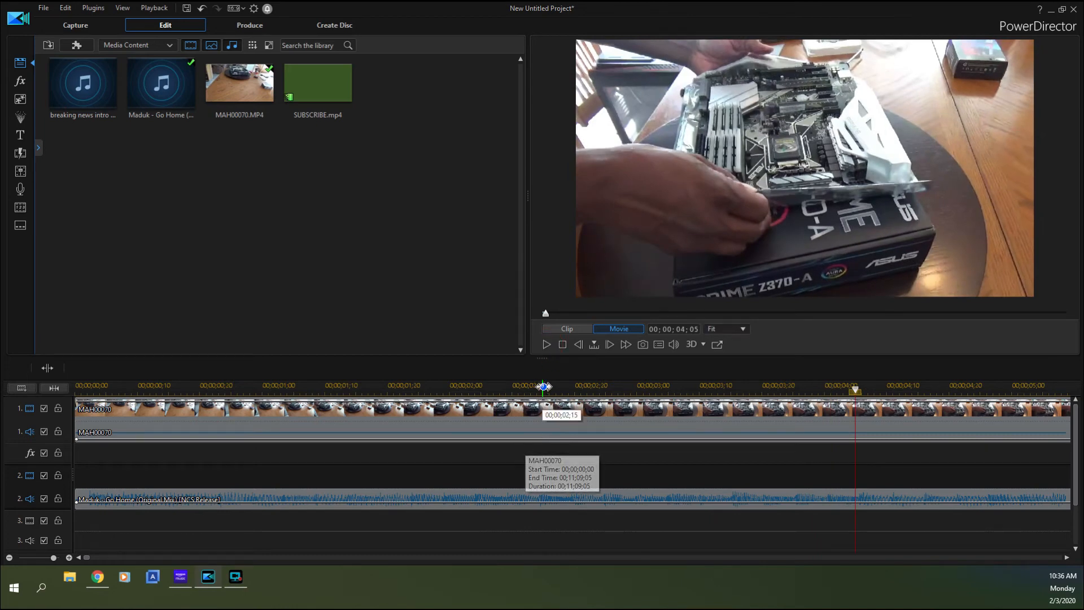
click(561, 345)
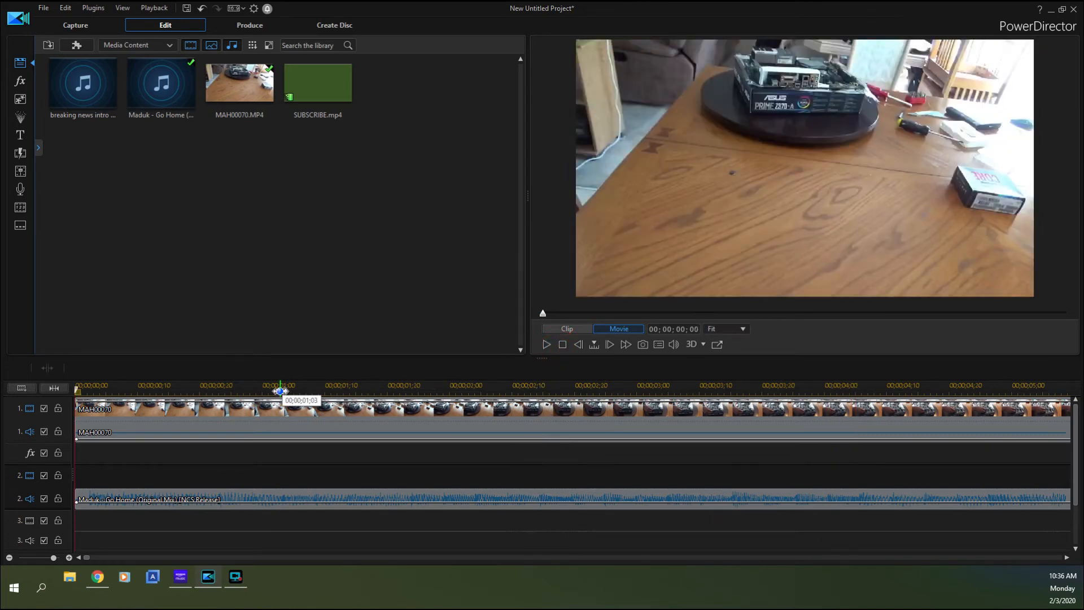
- Unlink the video and audio of the MAH00070 clip on the first track
click(206, 425)
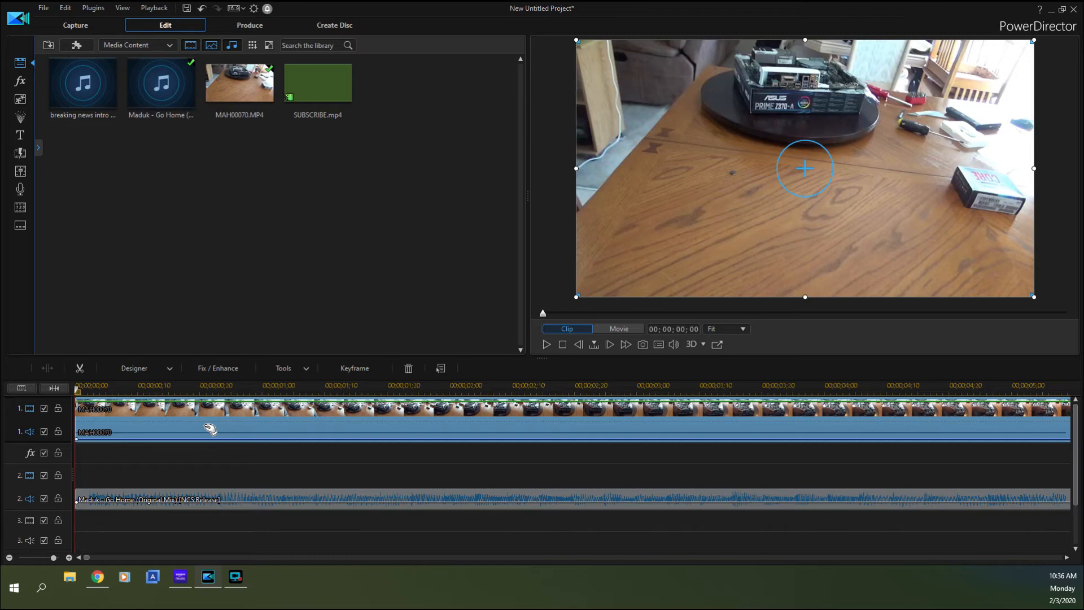
right_click(292, 432)
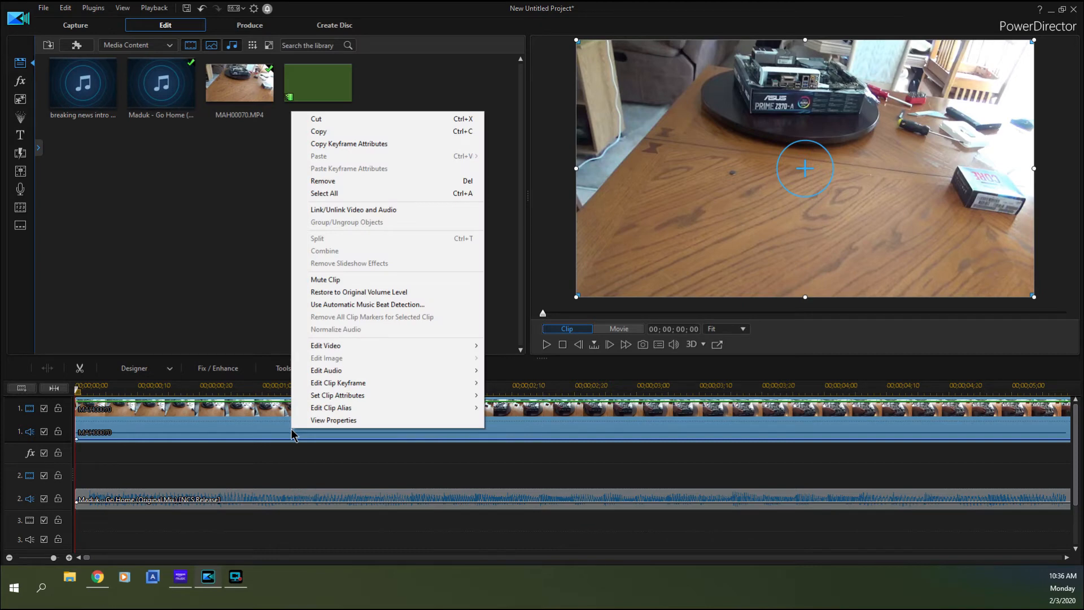
click(381, 211)
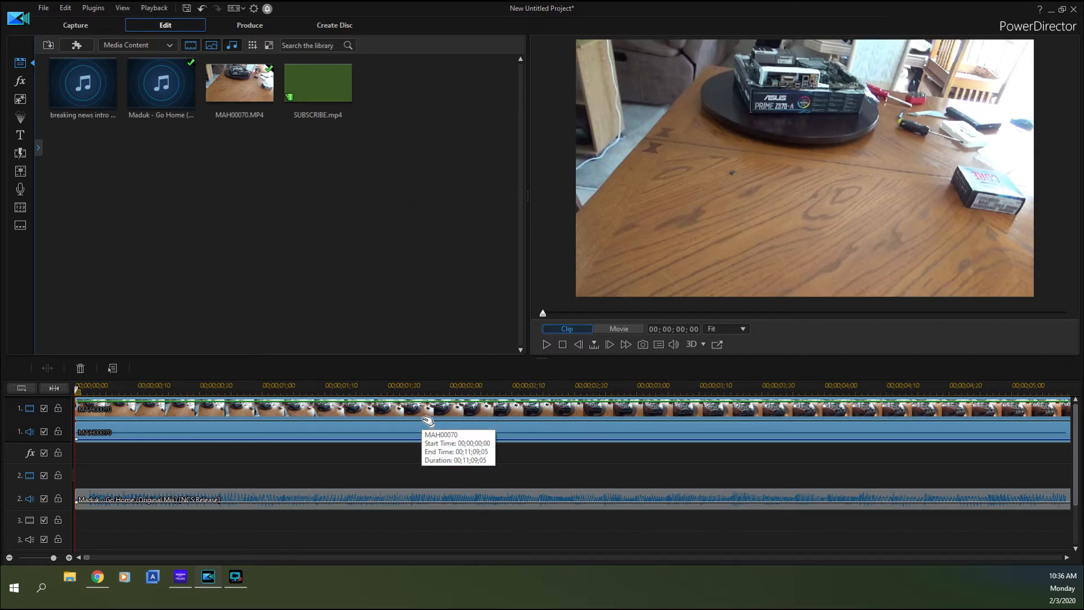
right_click(353, 435)
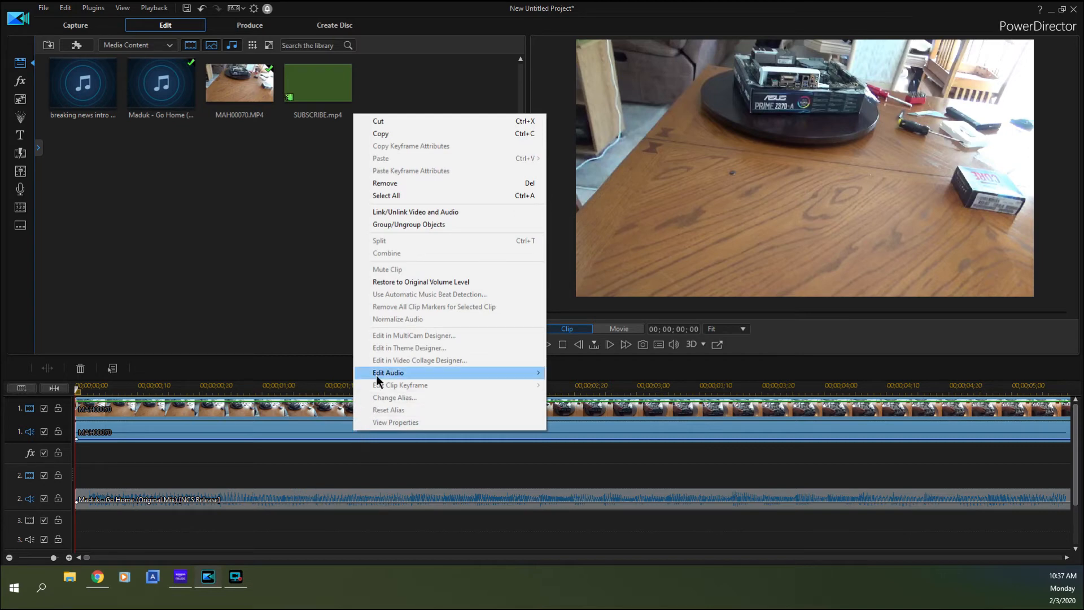
click(408, 182)
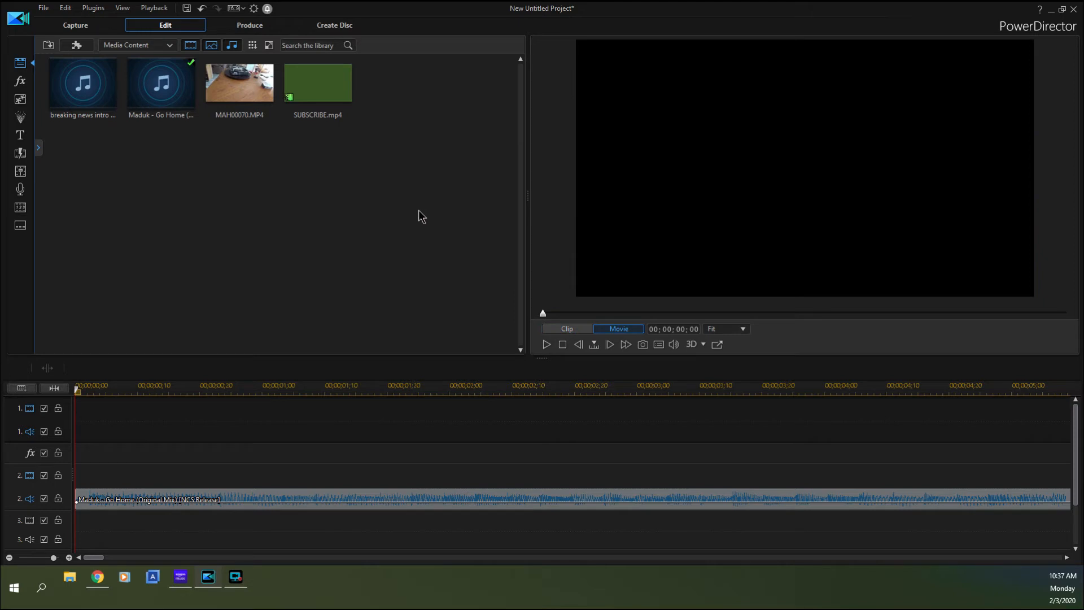
click(201, 9)
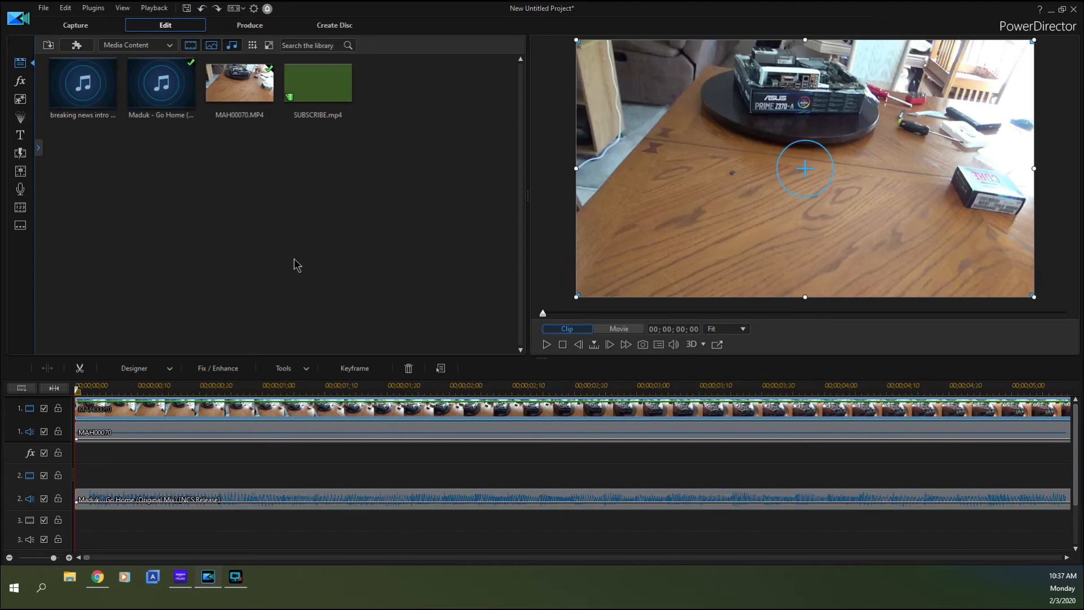
- Delete only MAH00070's audio from the first audio track and move the Maduk song into its place at the timeline start
click(320, 433)
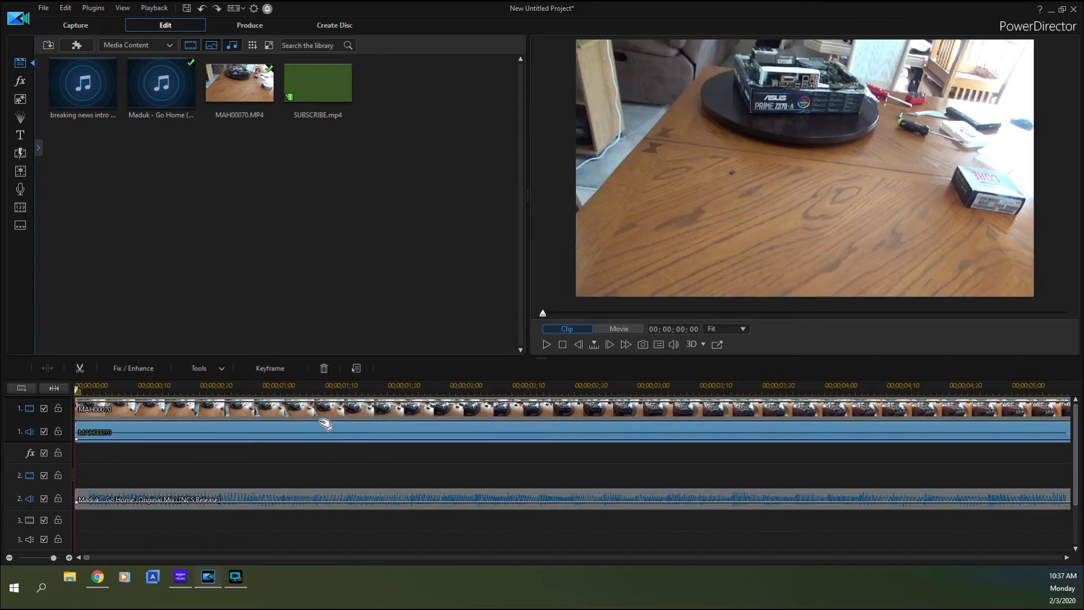
click(320, 368)
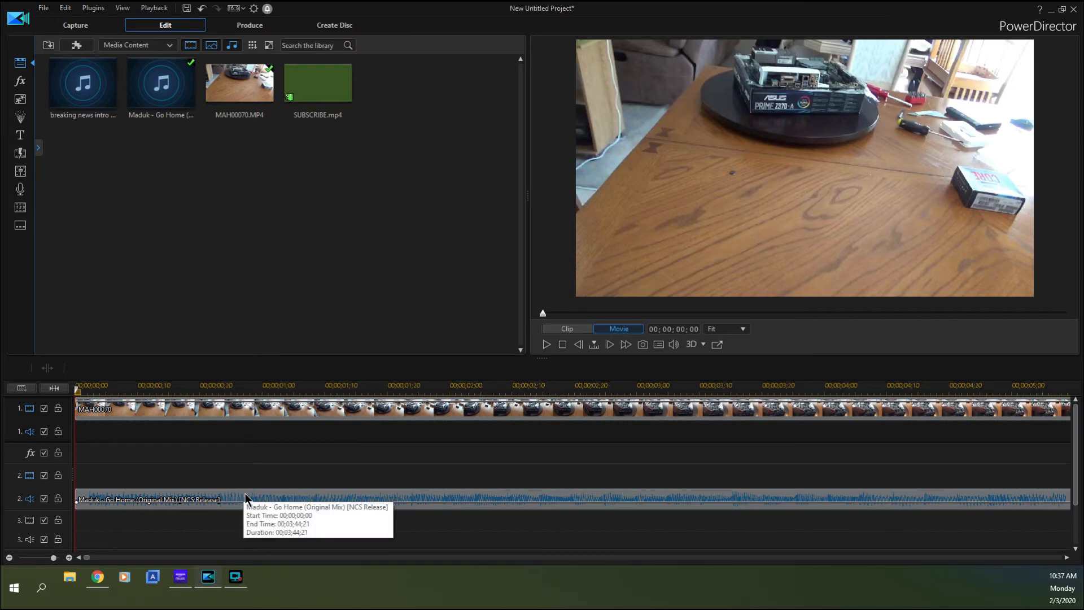
drag(247, 496, 245, 438)
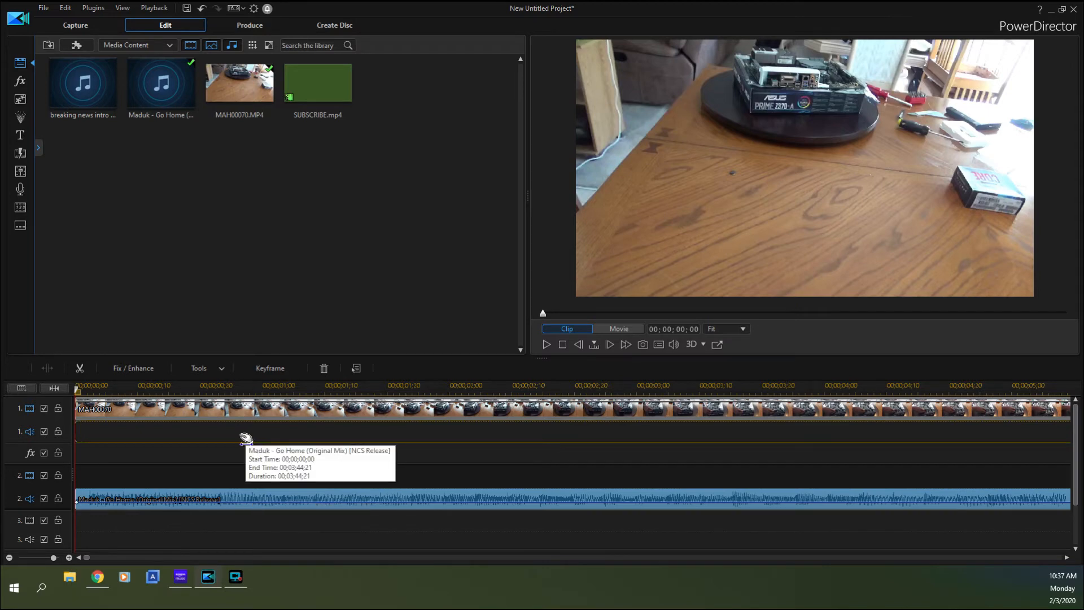
drag(245, 438, 246, 439)
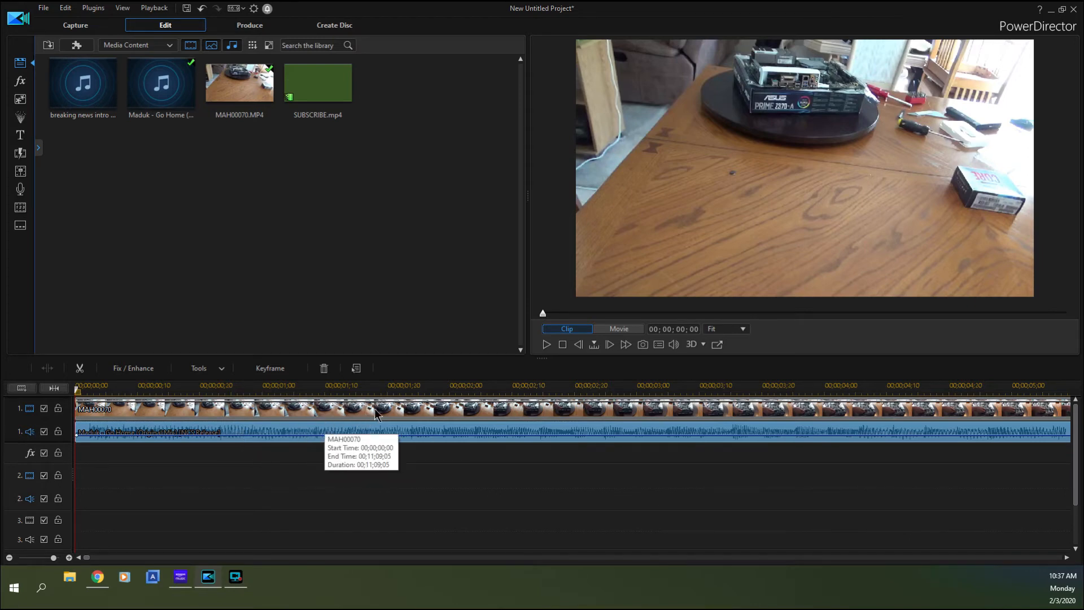
- Lower the Maduk song's volume line and preview the movie with the quieter music
drag(399, 438, 399, 441)
click(542, 347)
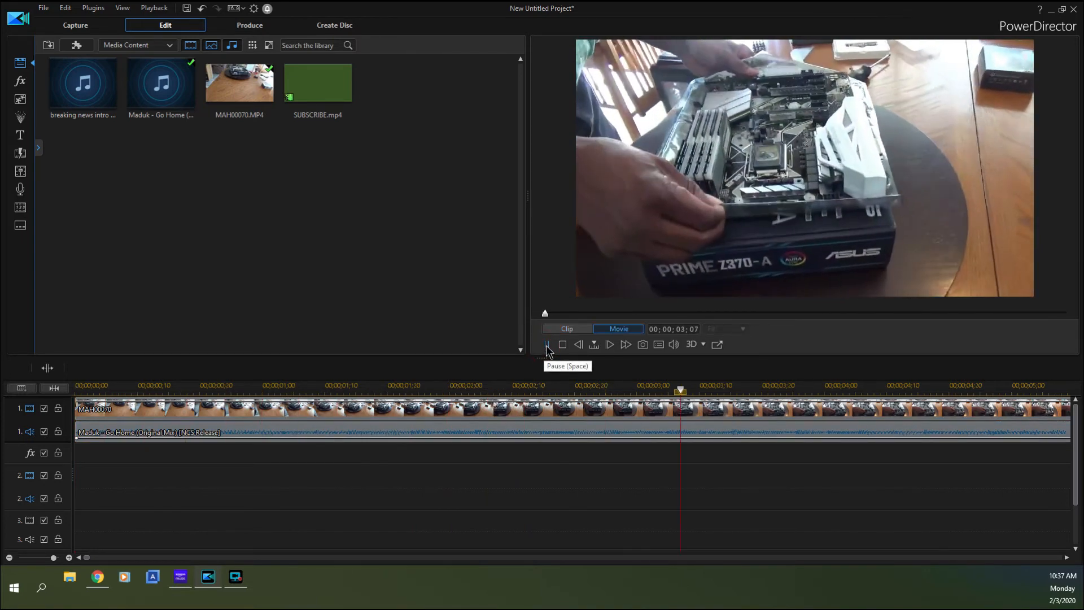
click(547, 345)
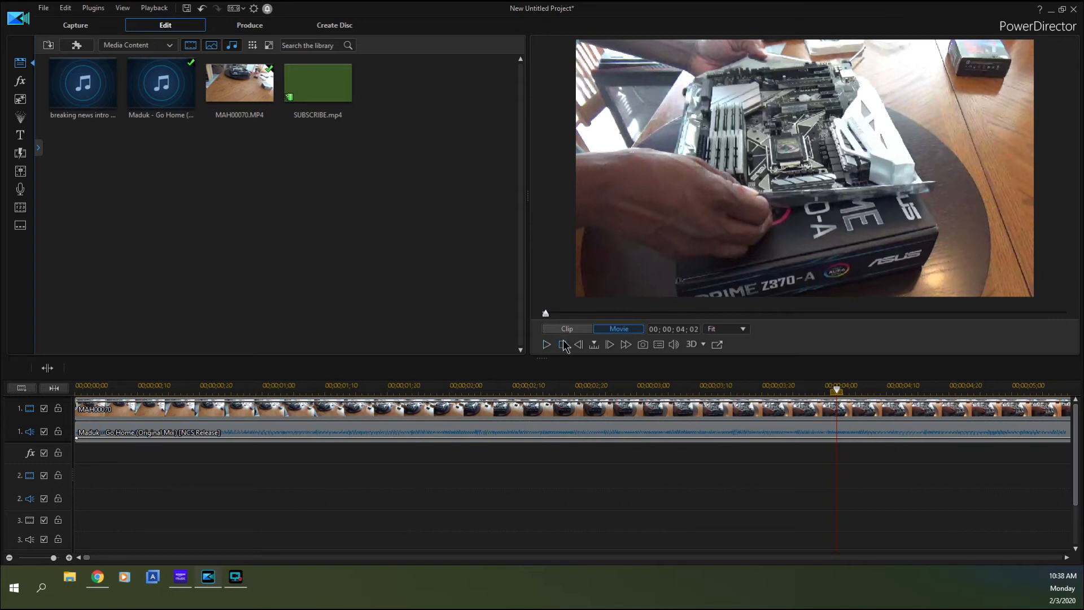
click(562, 344)
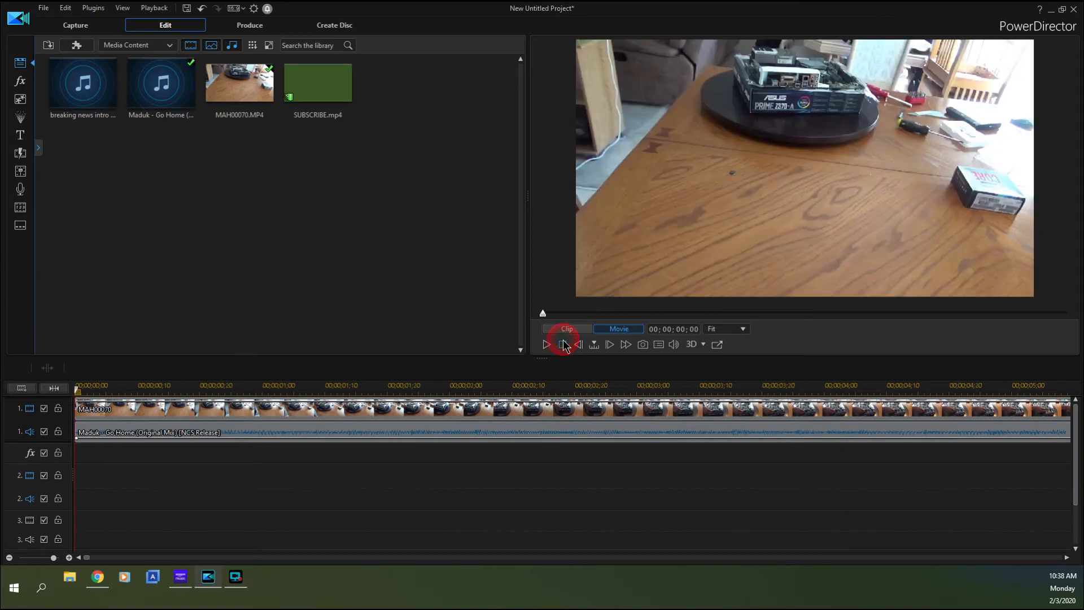
- Raise the Maduk song's volume line close to the maximum, then lower it to the minimum and preview the movie
click(604, 435)
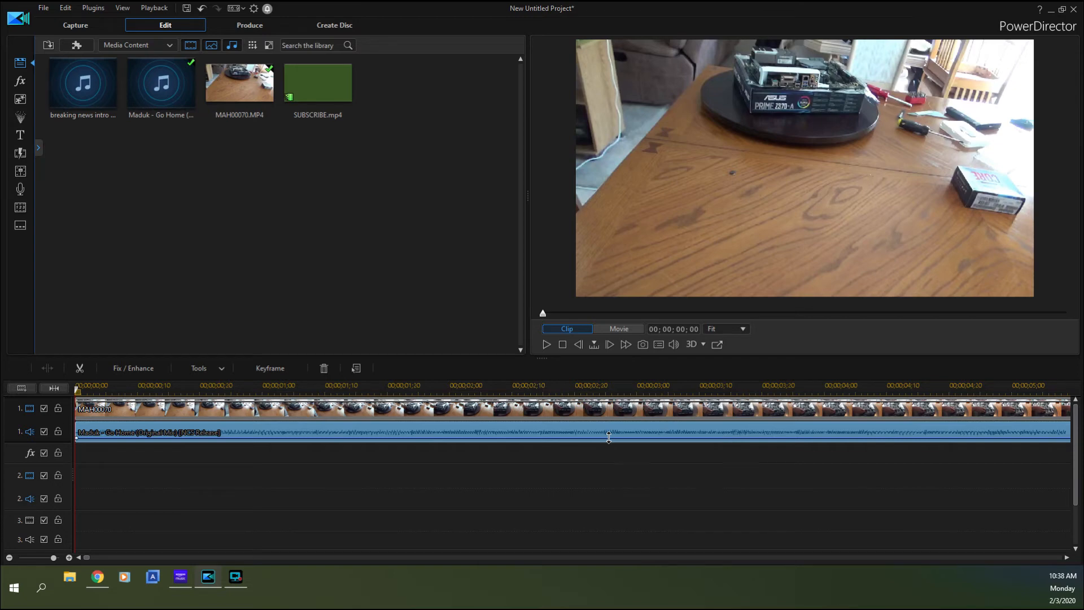
click(608, 436)
drag(608, 437, 611, 422)
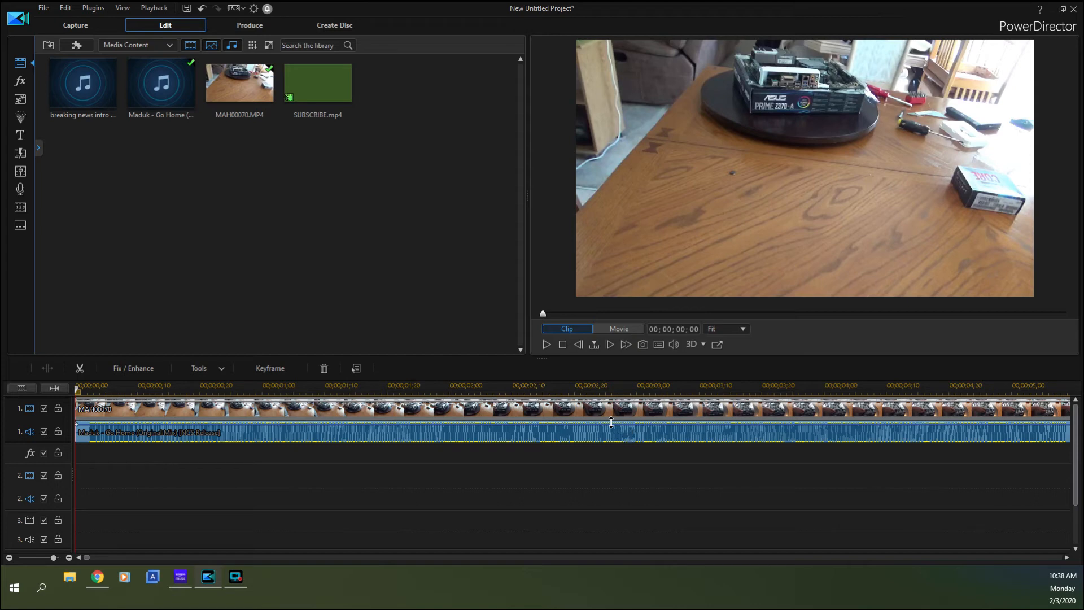
drag(611, 423, 614, 437)
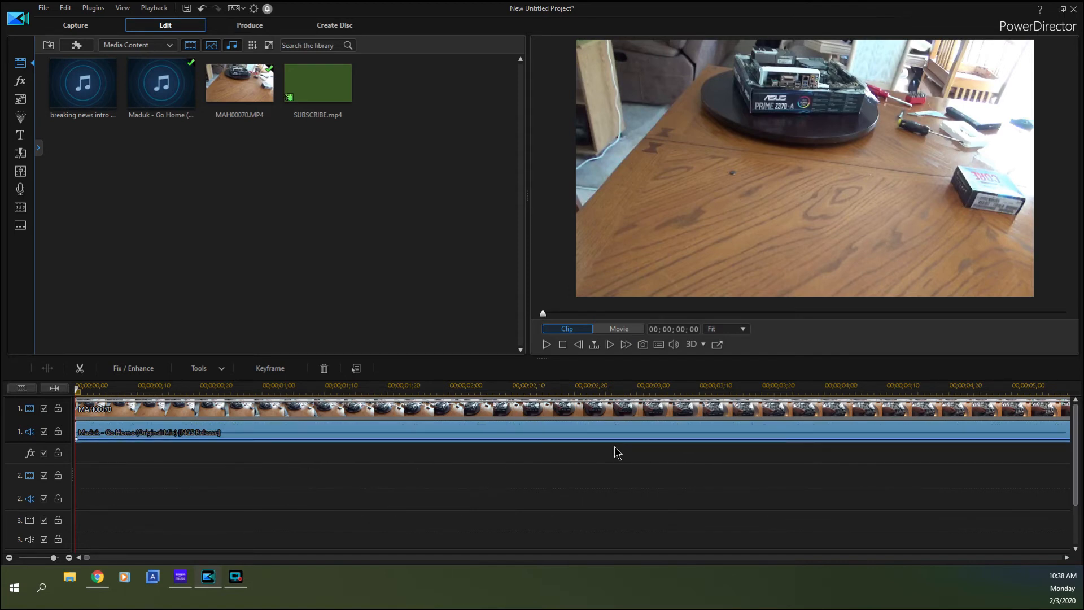
click(546, 344)
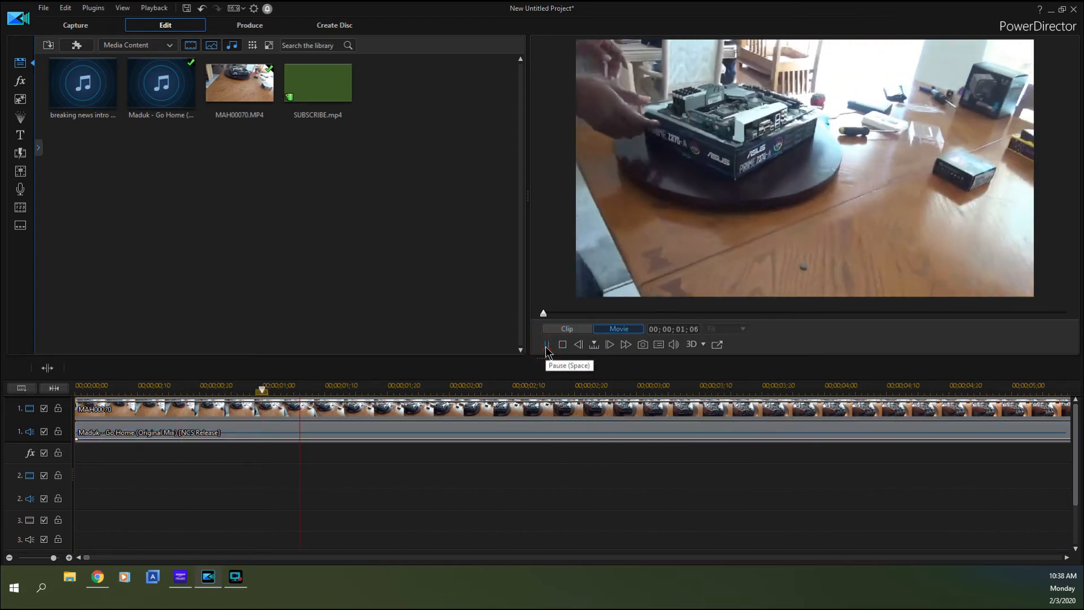
click(546, 345)
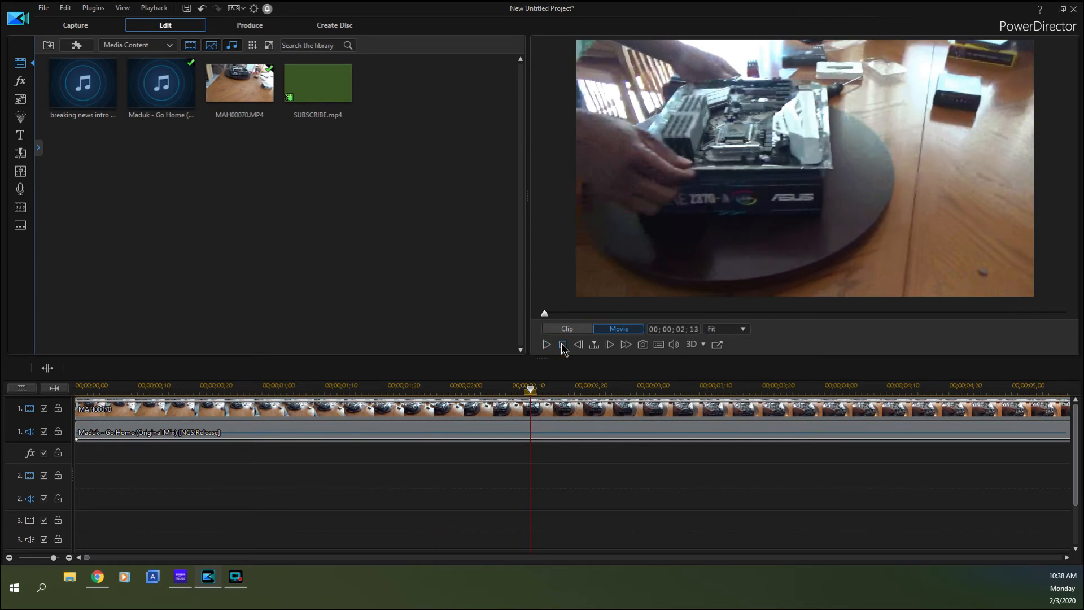
click(562, 345)
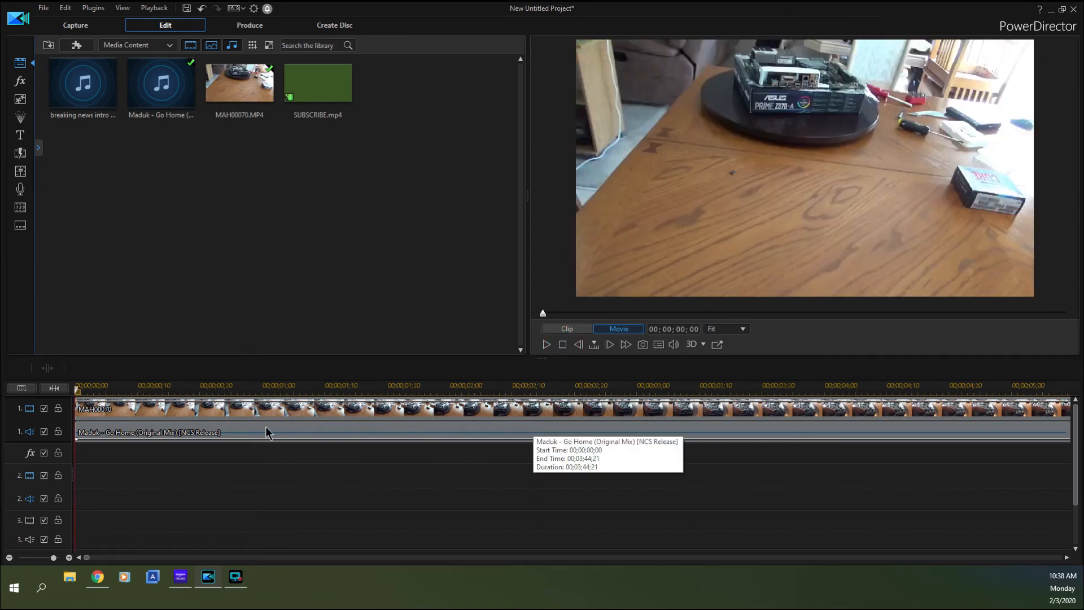
click(314, 438)
double_click(313, 438)
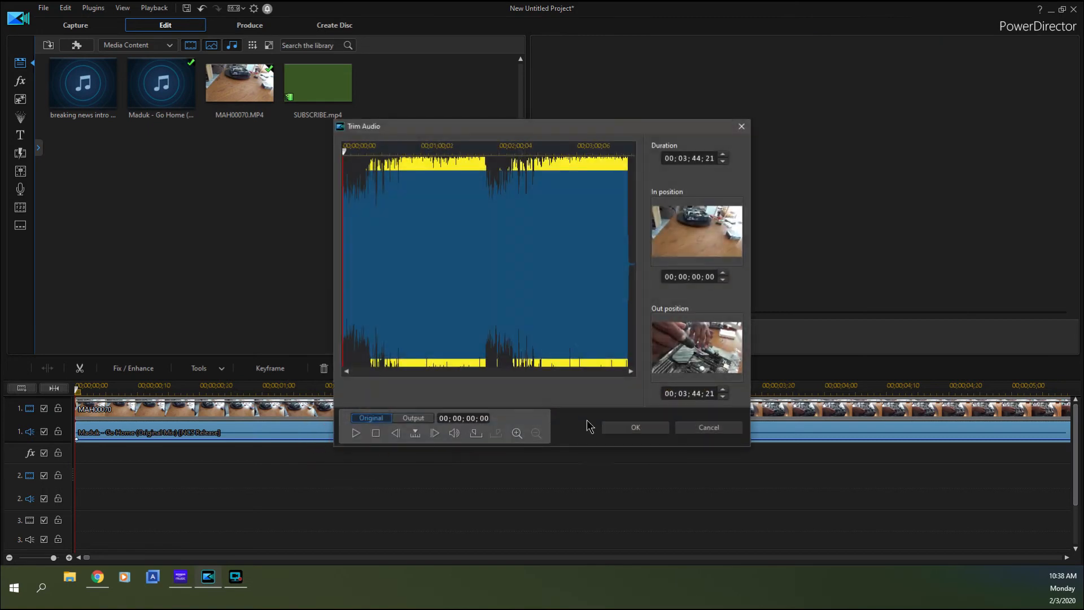
click(726, 430)
- Shape a fade-in on the Maduk song with a volume keyframe raised to about -0.7 and moved to about 24 frames from the start
click(684, 438)
drag(685, 438, 684, 435)
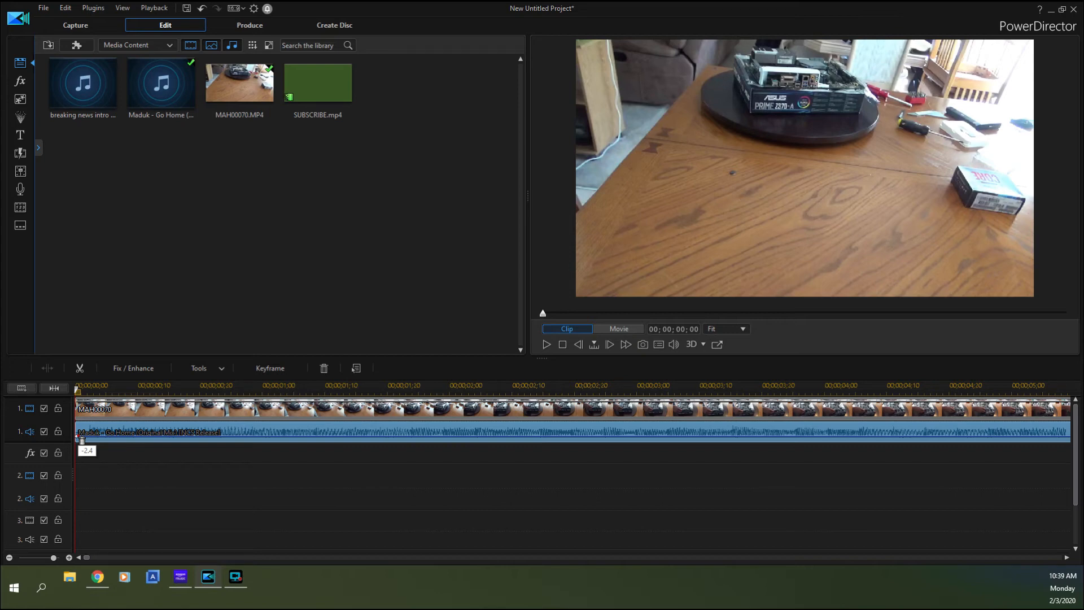
drag(82, 440, 79, 438)
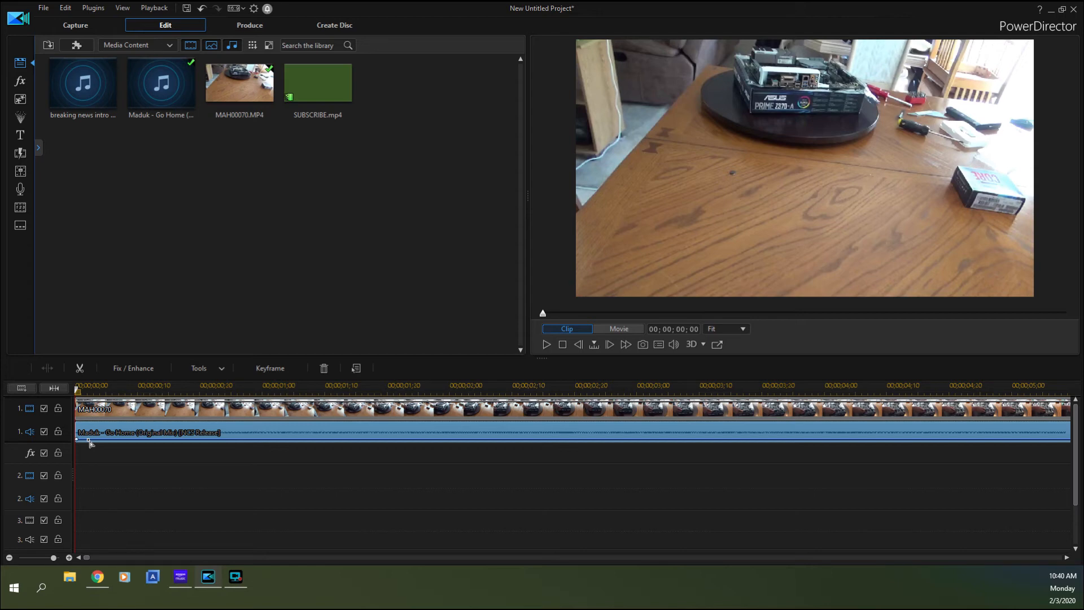
drag(90, 443, 89, 438)
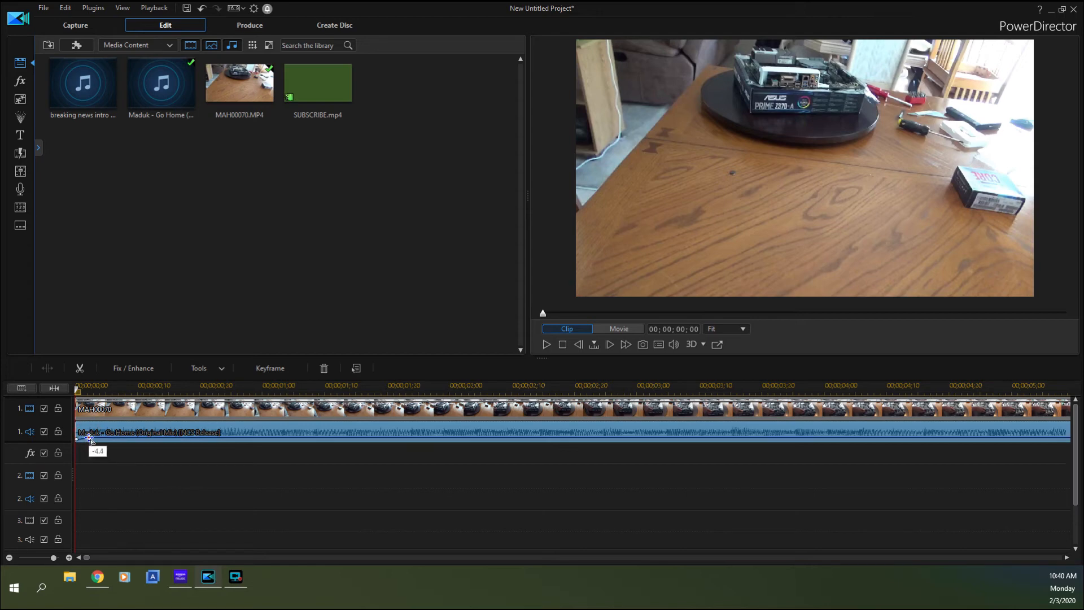
drag(89, 437, 90, 436)
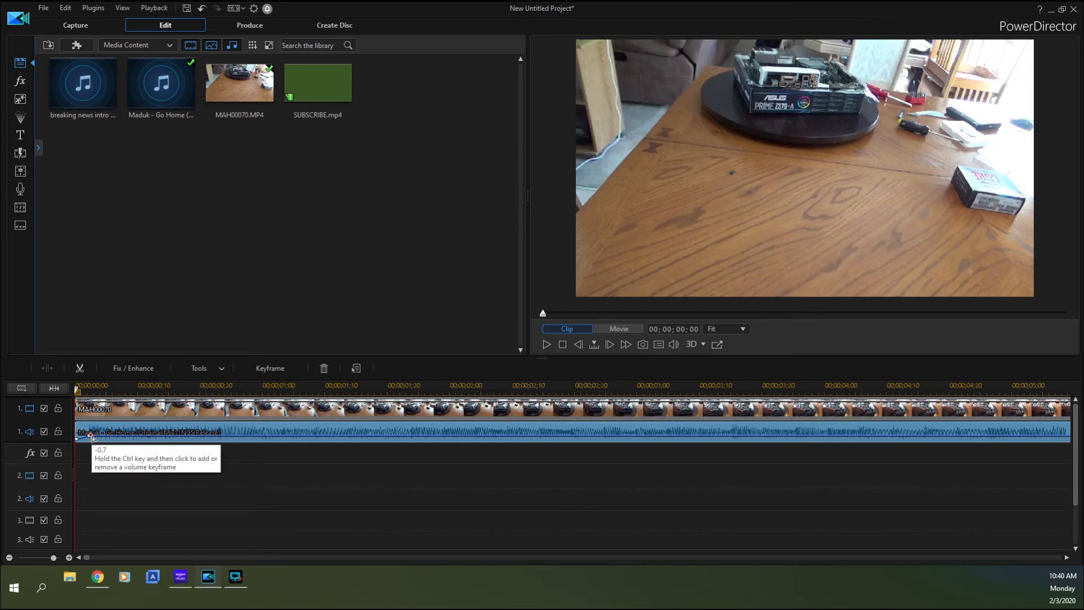
drag(92, 437, 91, 437)
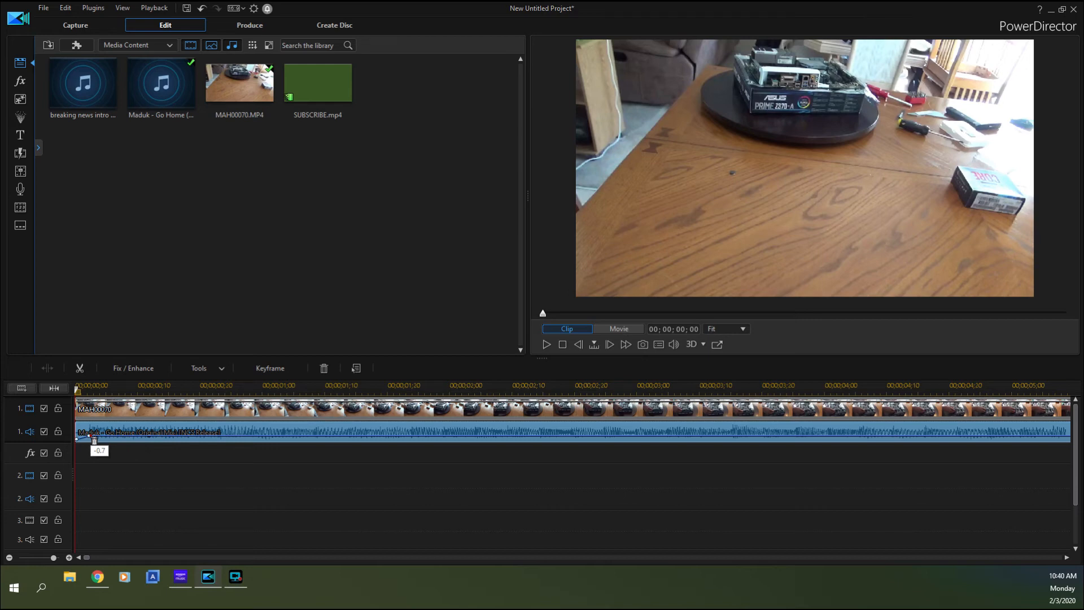
drag(95, 440, 228, 436)
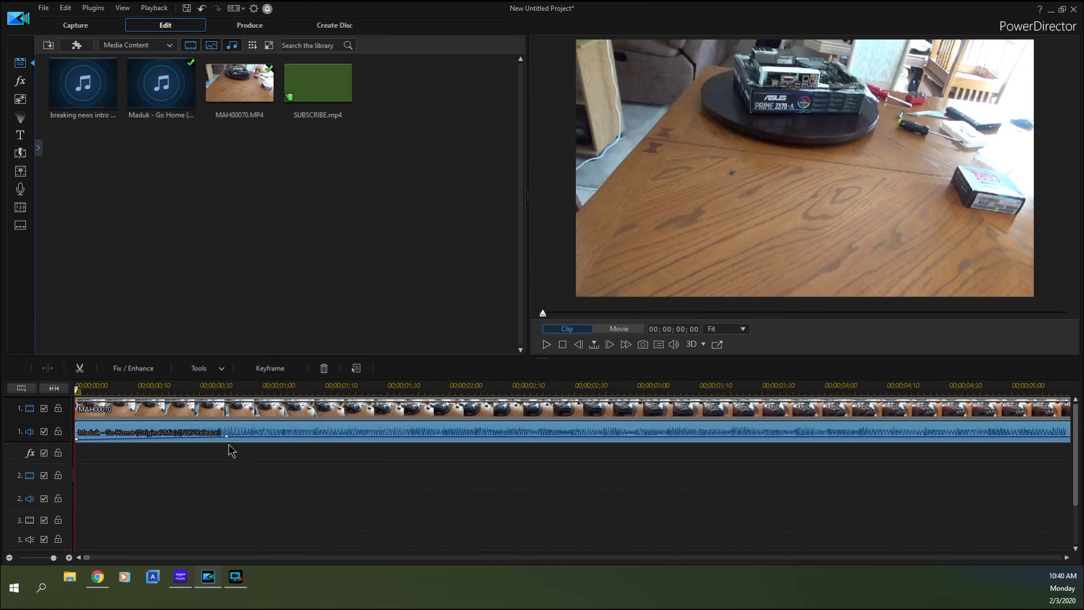
- Preview the movie from the start twice to hear the Maduk song's fade-in
click(547, 344)
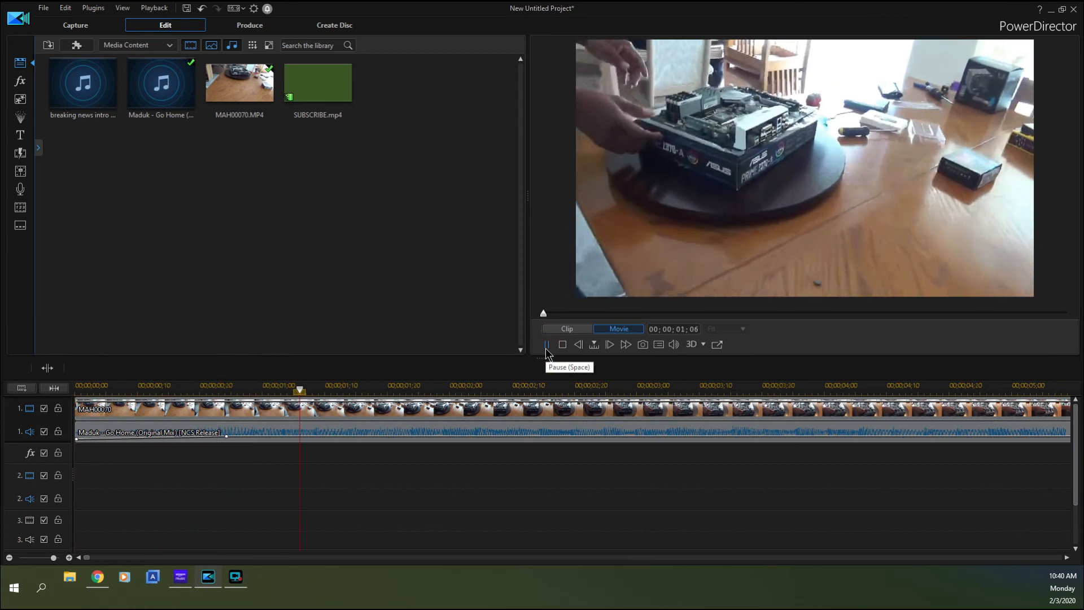
click(545, 351)
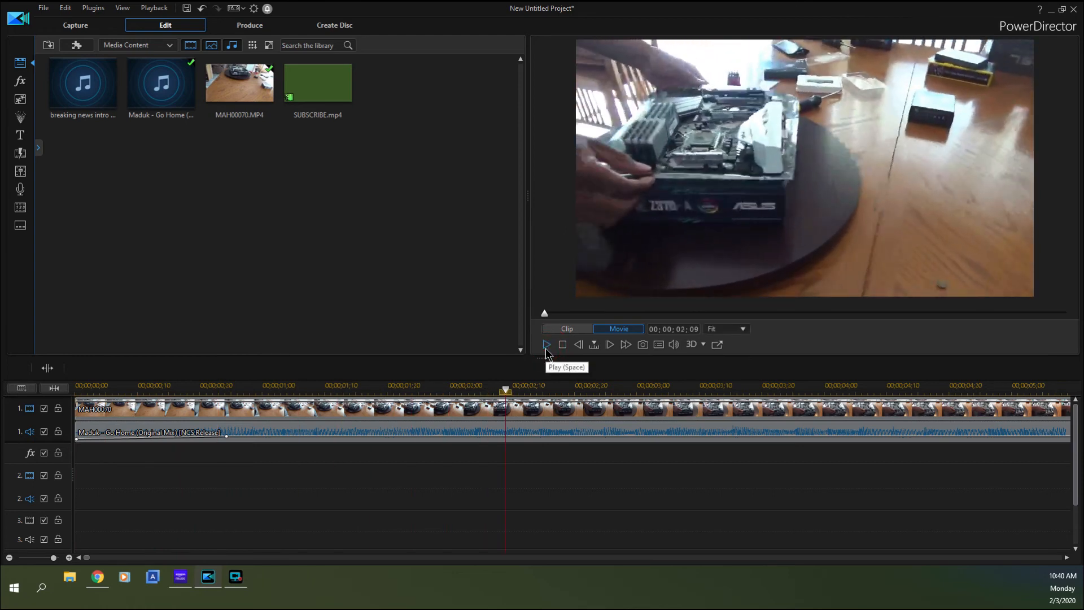
click(562, 346)
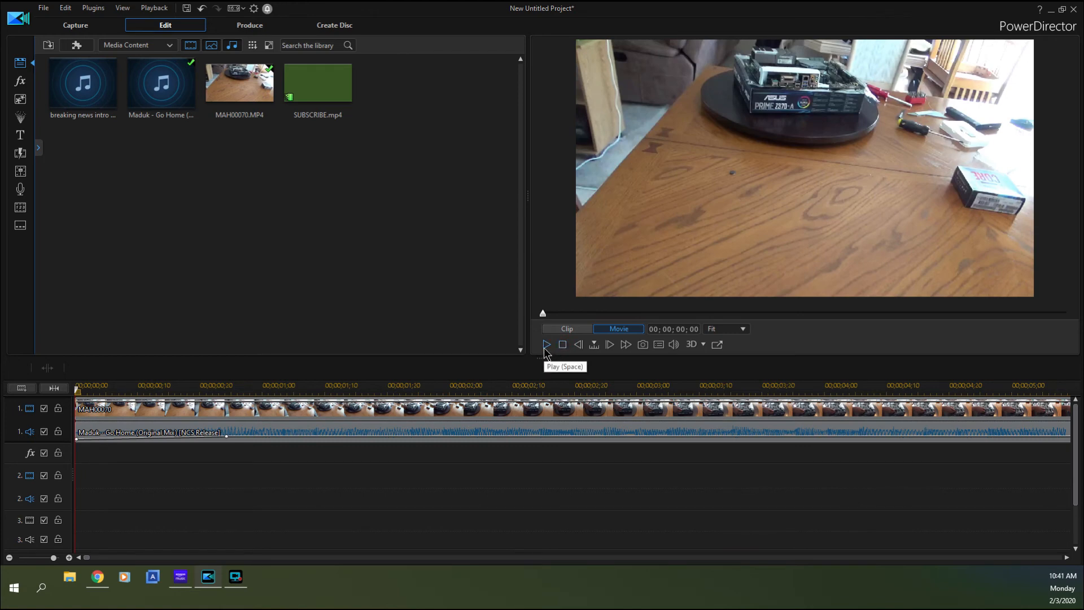
click(546, 346)
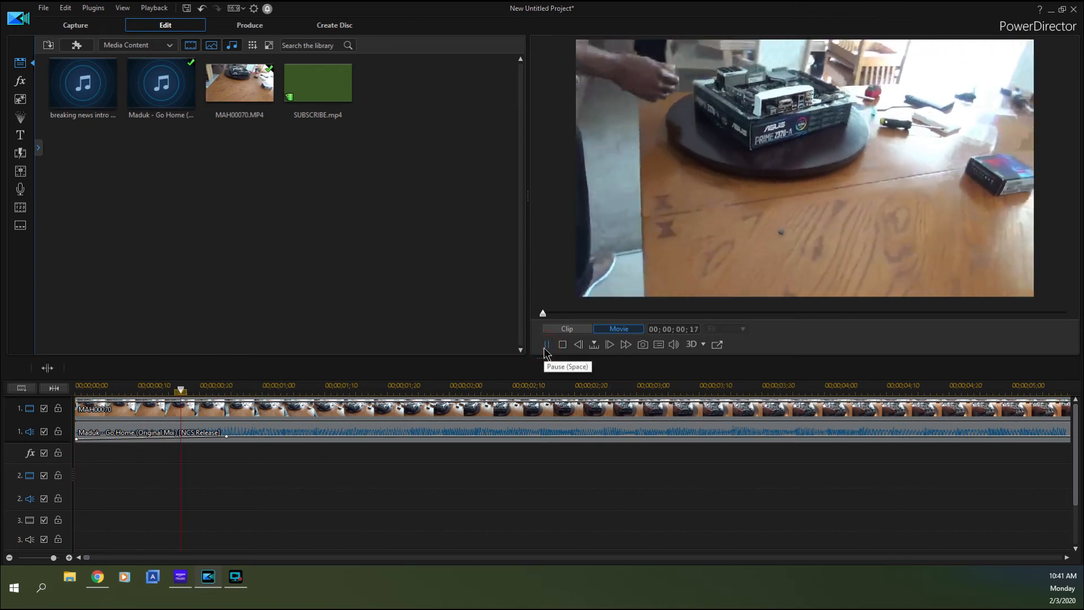
click(545, 345)
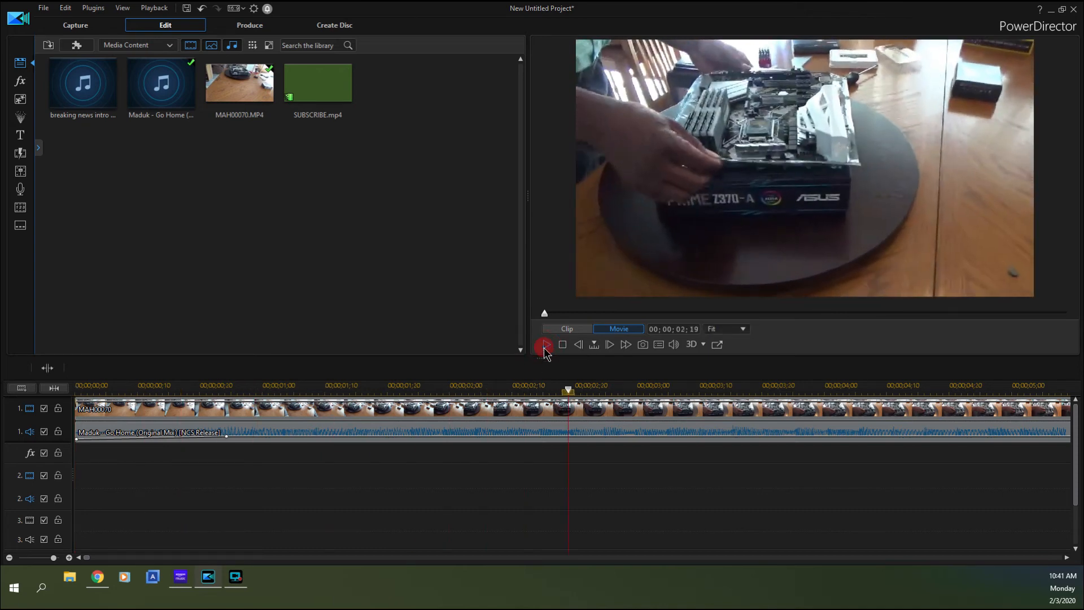
- Import 01 The Long Road Home.mp3 from the Sample Music folder and place it directly after the Maduk song on the first audio track
scroll(730, 390, down, 3)
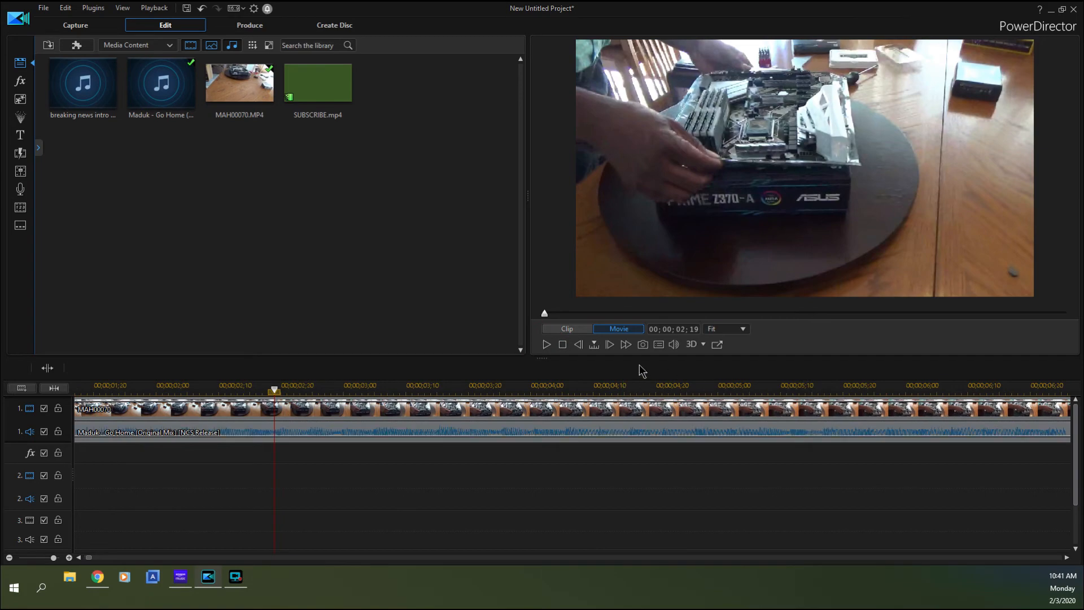
drag(546, 314, 722, 332)
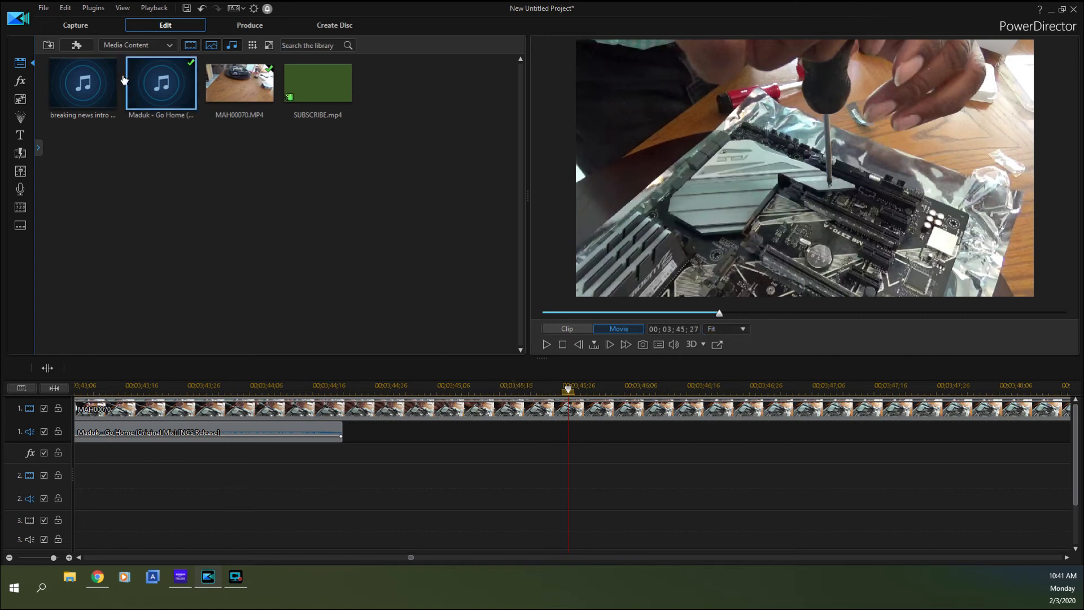
click(53, 49)
click(62, 60)
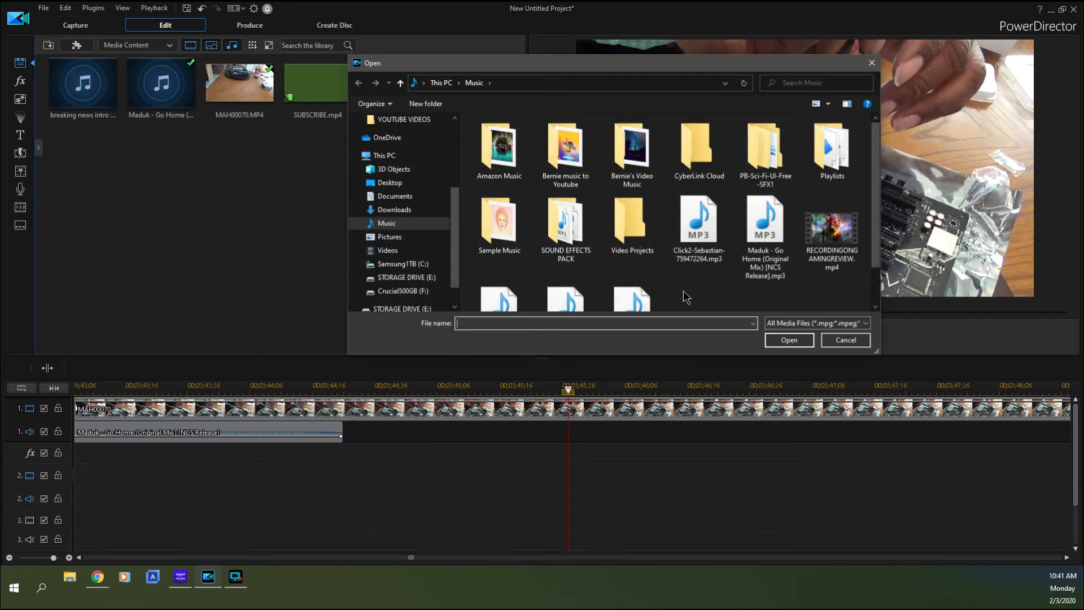
scroll(703, 300, down, 1)
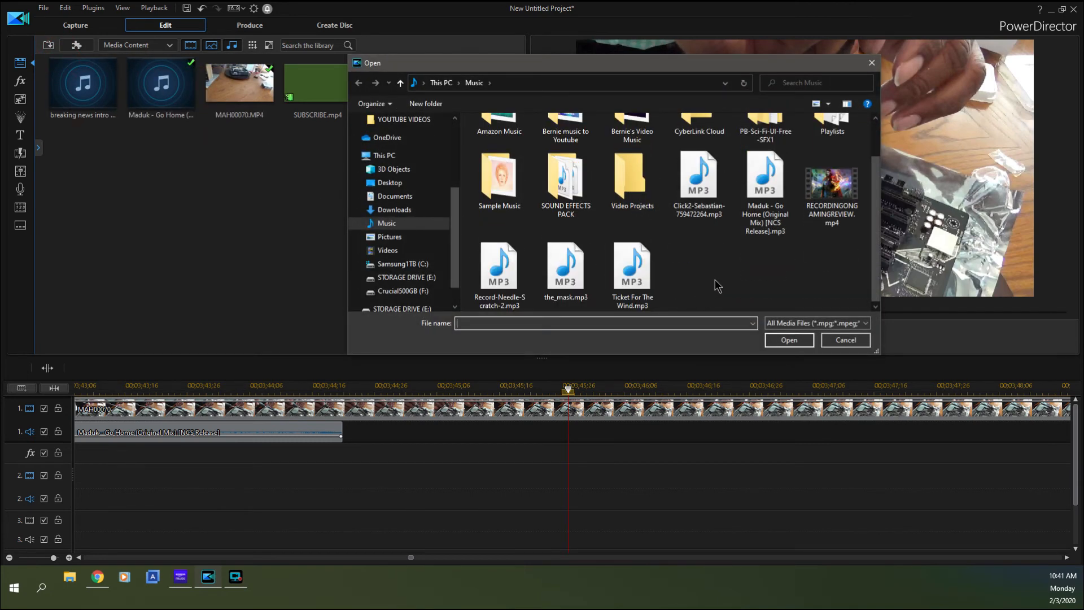
scroll(714, 280, up, 1)
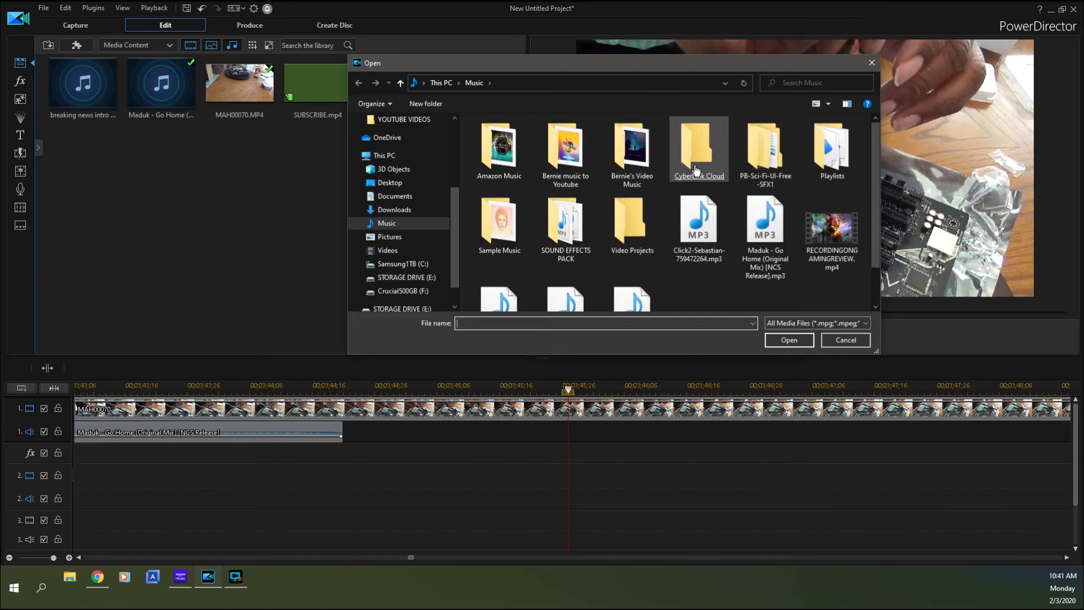
double_click(527, 222)
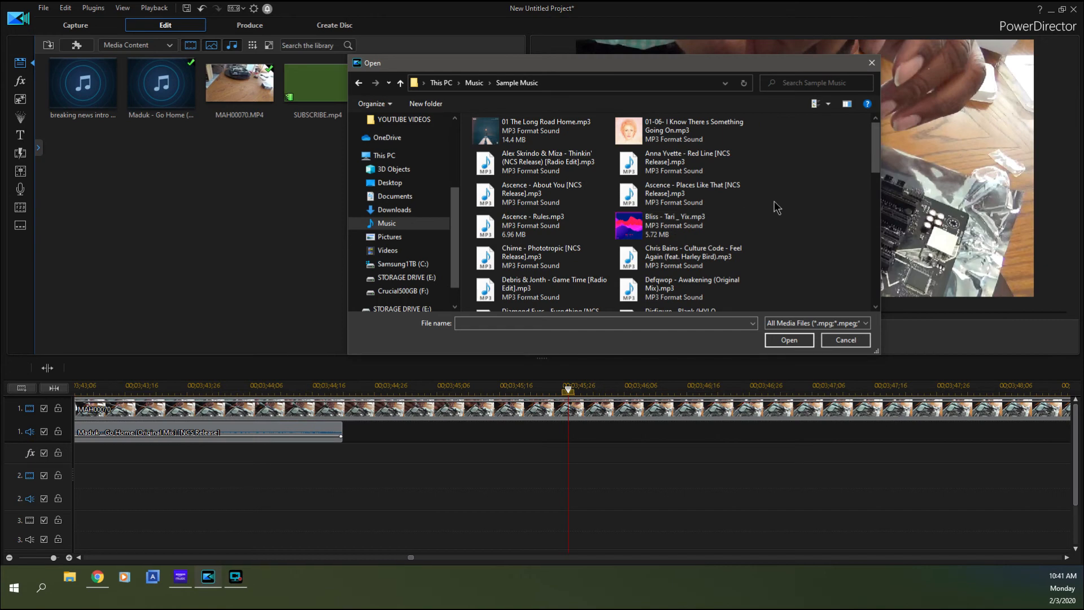
click(546, 123)
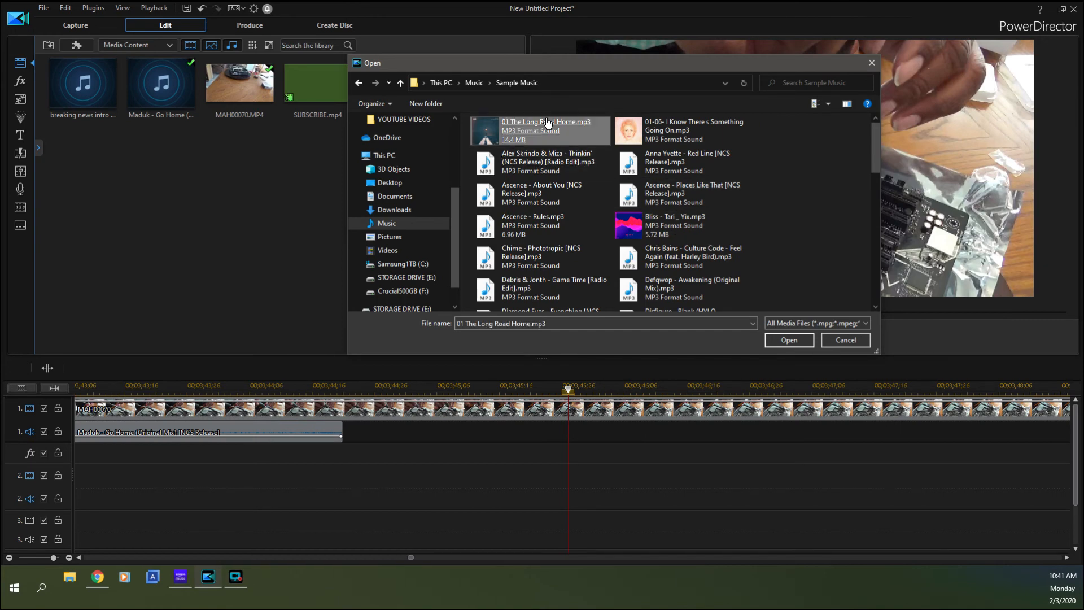
double_click(547, 123)
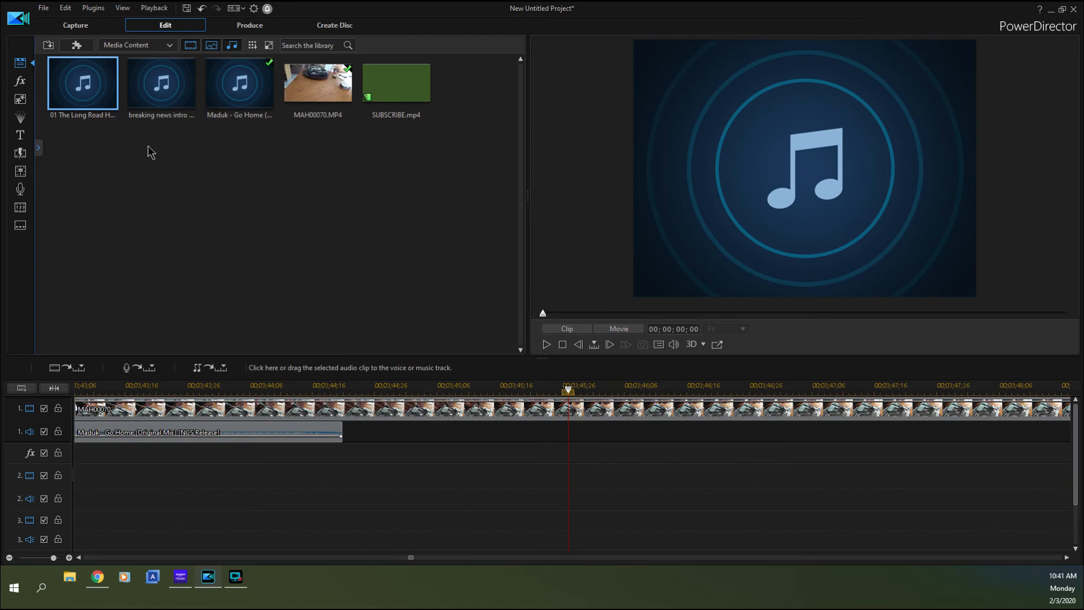
drag(83, 90, 419, 437)
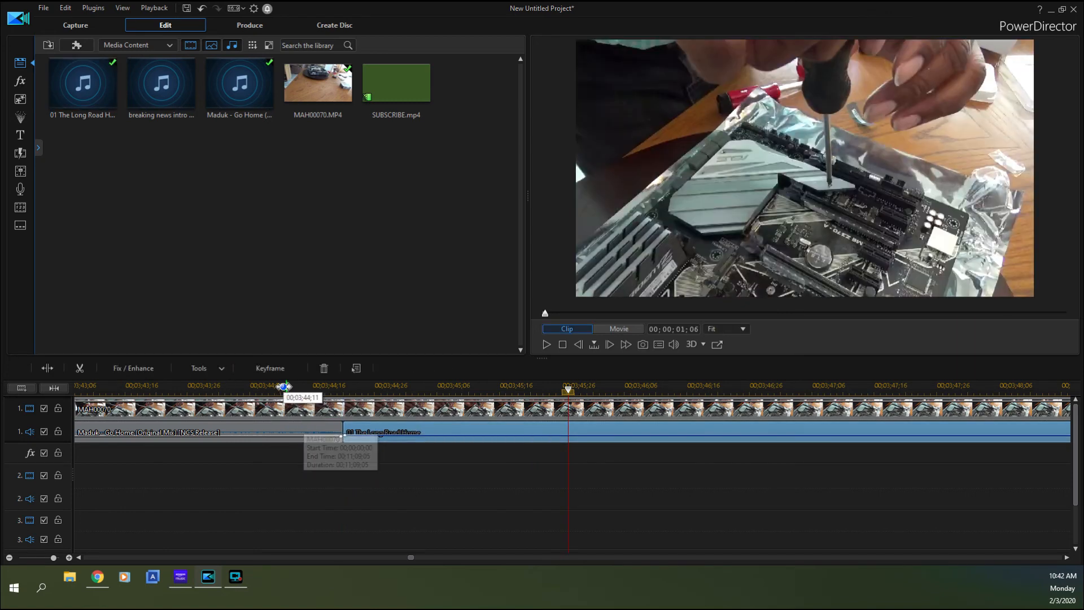
- Play the movie from about 00;03;33;01, shortly before the join between the two songs
click(282, 386)
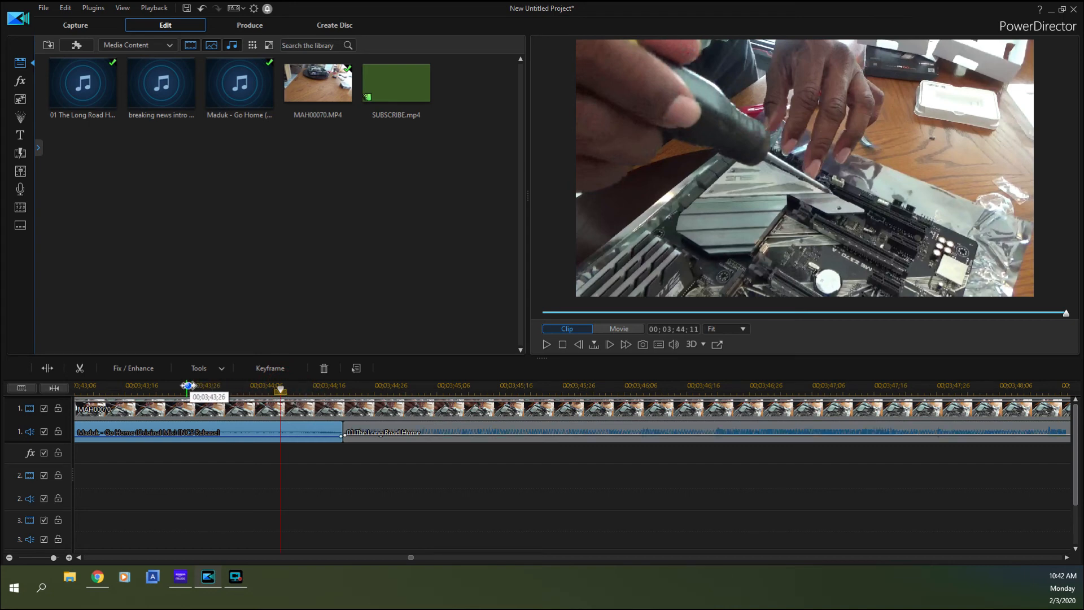
click(187, 385)
click(9, 557)
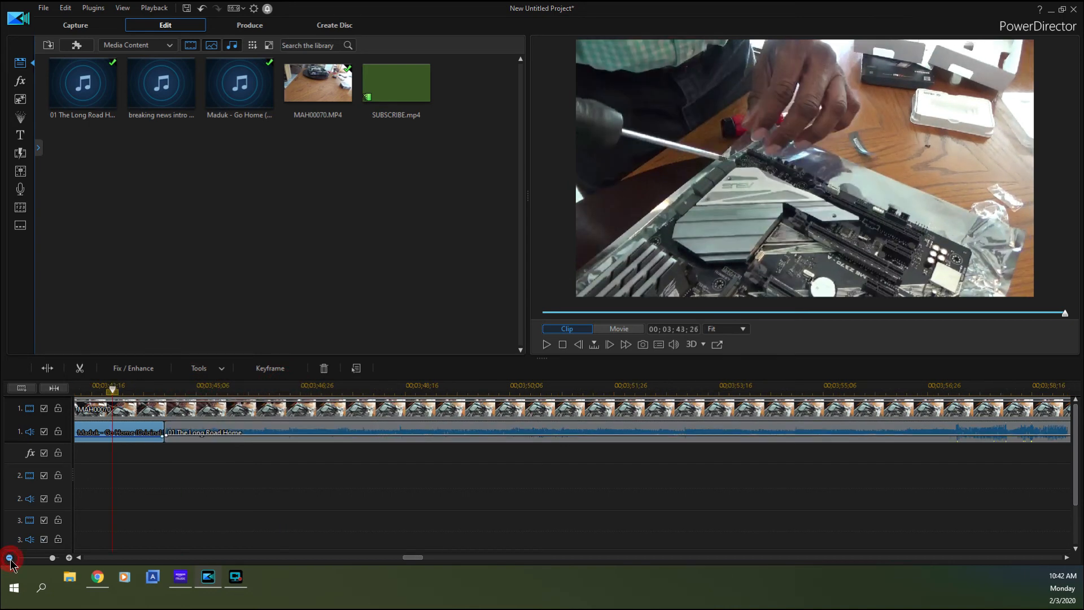
click(9, 557)
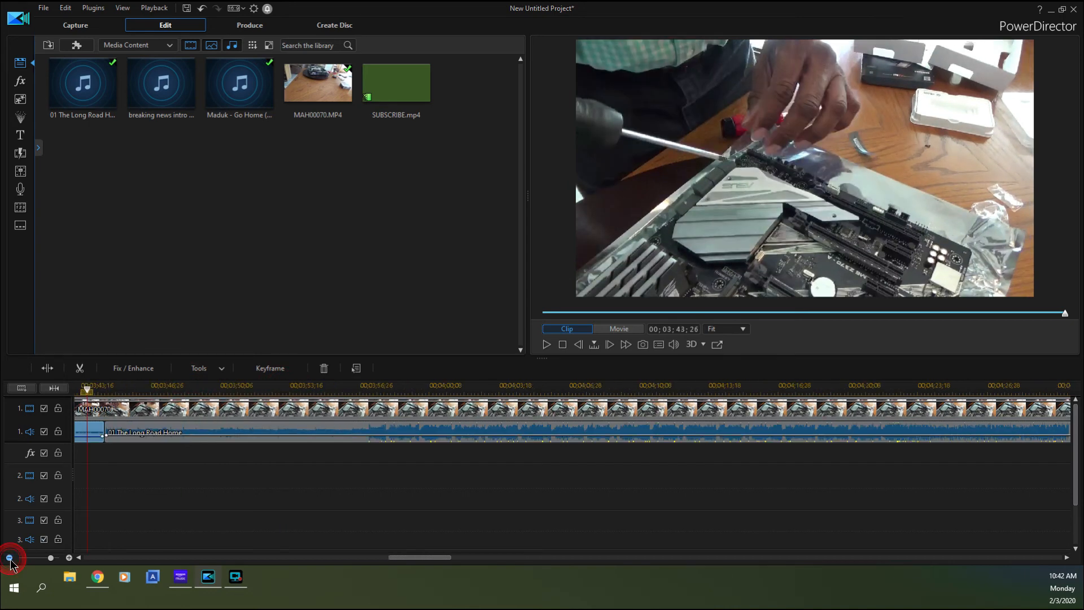
scroll(257, 388, up, 3)
scroll(257, 388, up, 1)
click(258, 387)
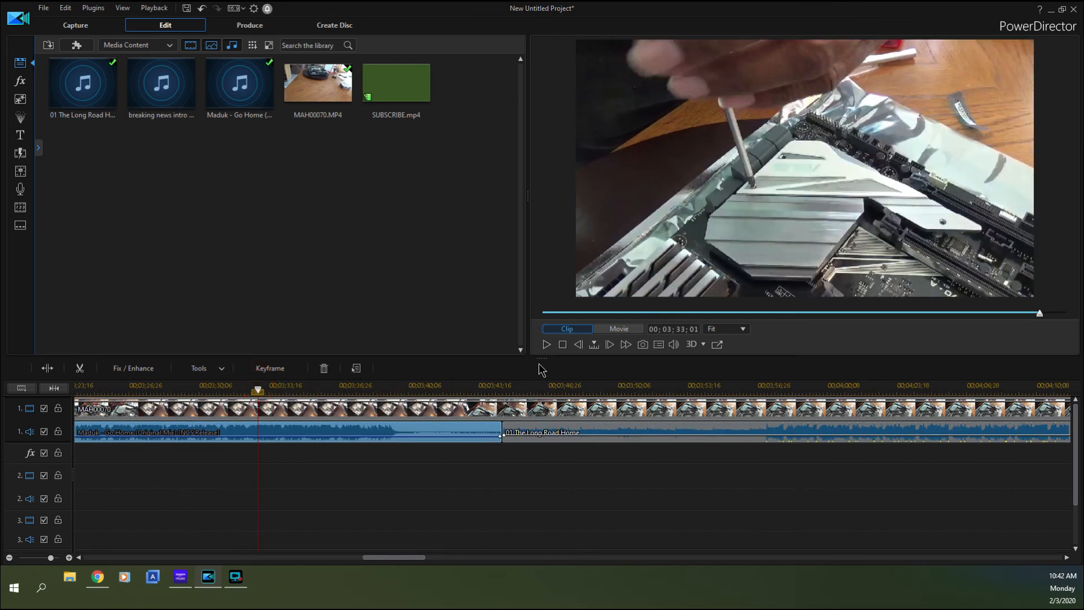
click(546, 346)
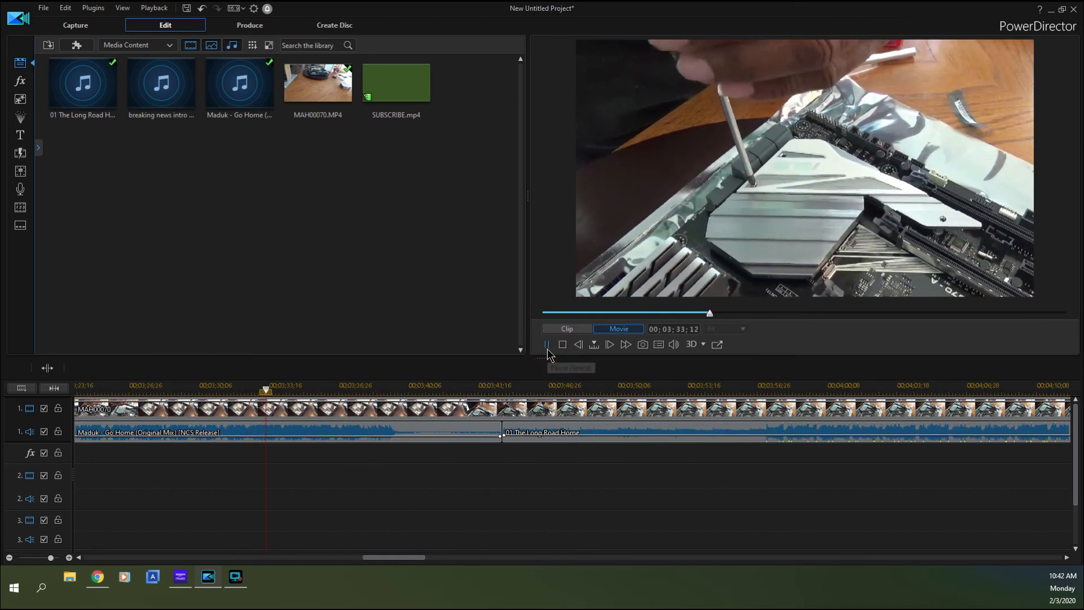
- Continue the movie preview from about 00;03;34;11 into the quiet ending of the Maduk song
click(448, 432)
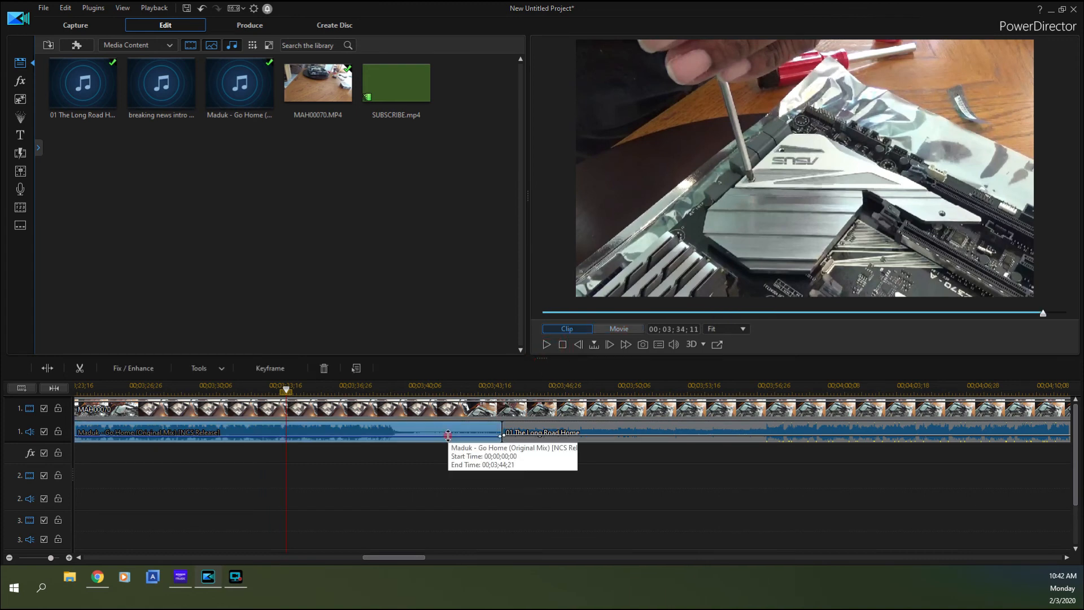
drag(448, 432, 448, 435)
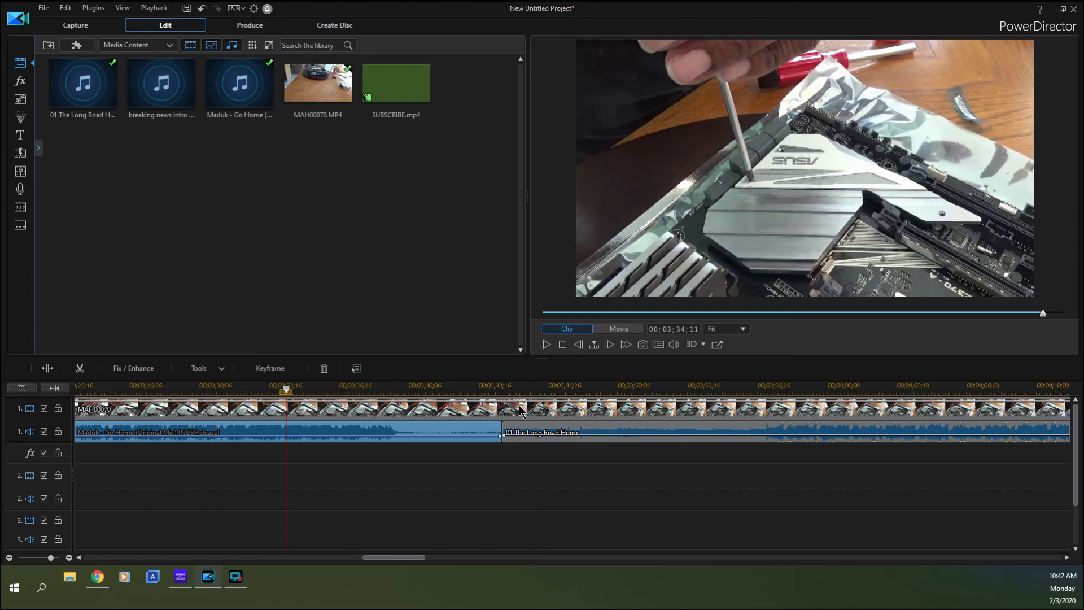
click(621, 330)
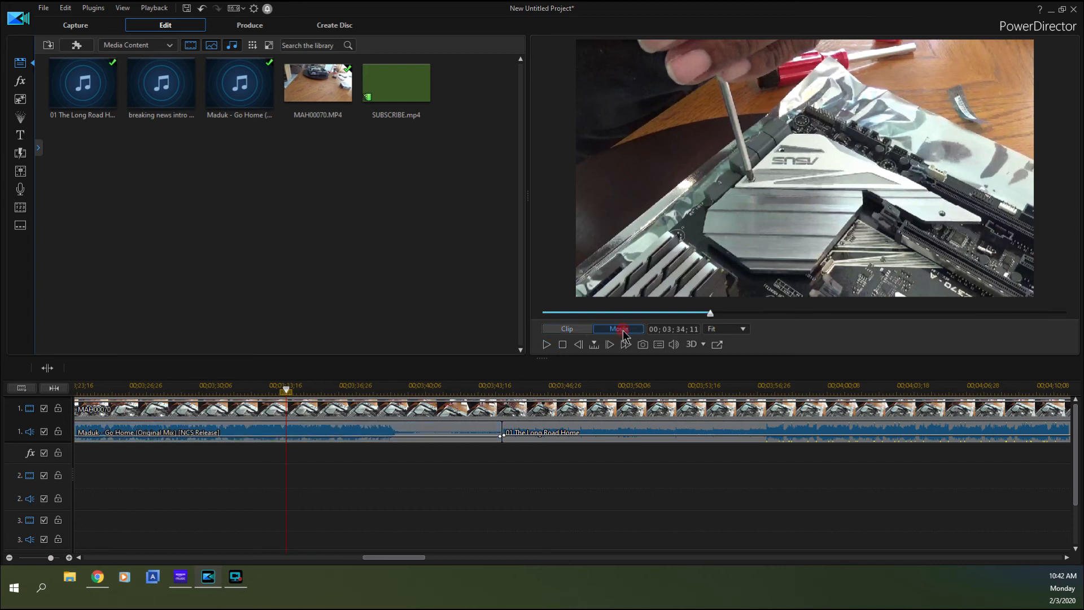
click(546, 345)
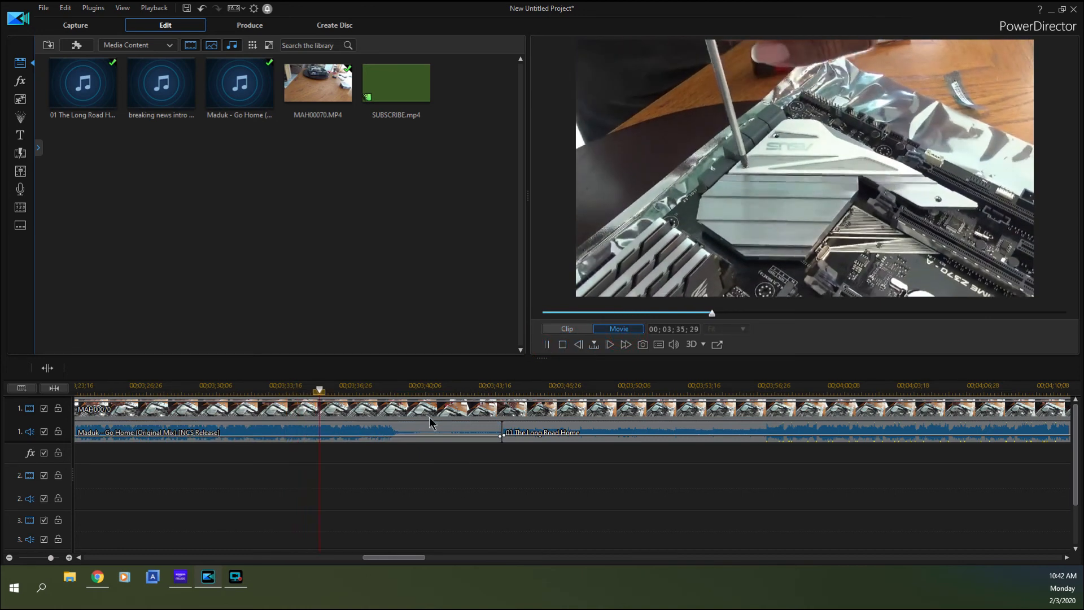
click(545, 348)
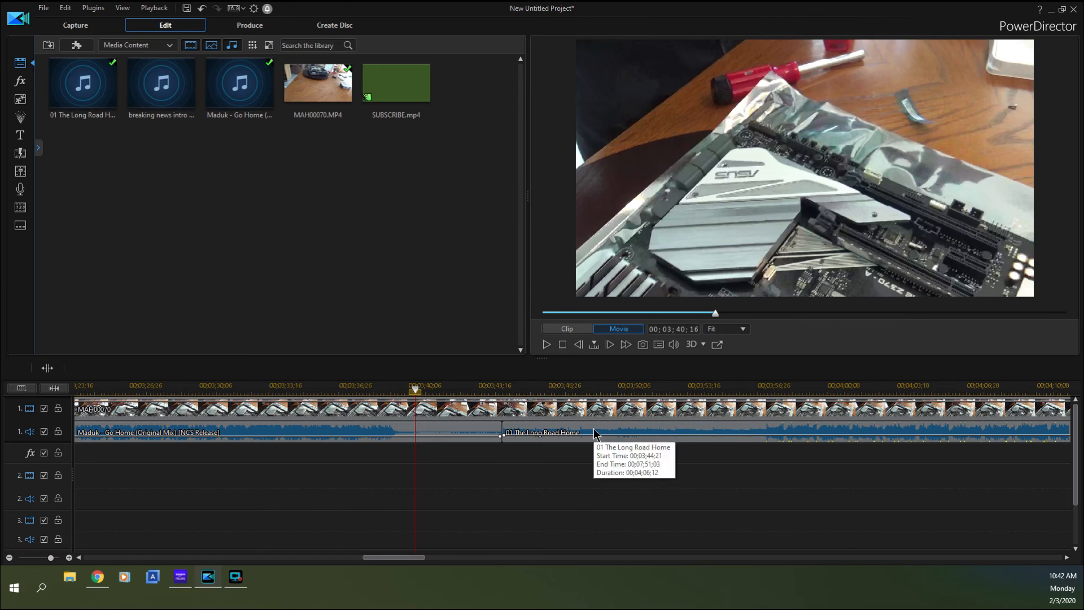
- Overwrite the Maduk song's quiet ending with The Long Road Home from about 00;03;40;12, and lower the second song's volume line
drag(594, 433, 558, 432)
drag(525, 427, 507, 428)
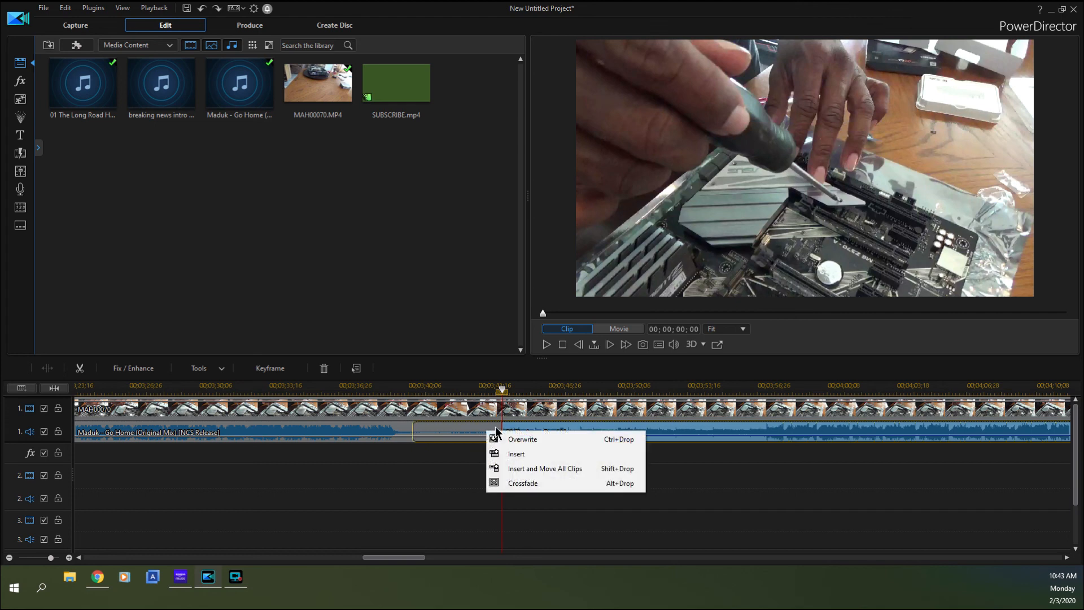
click(523, 440)
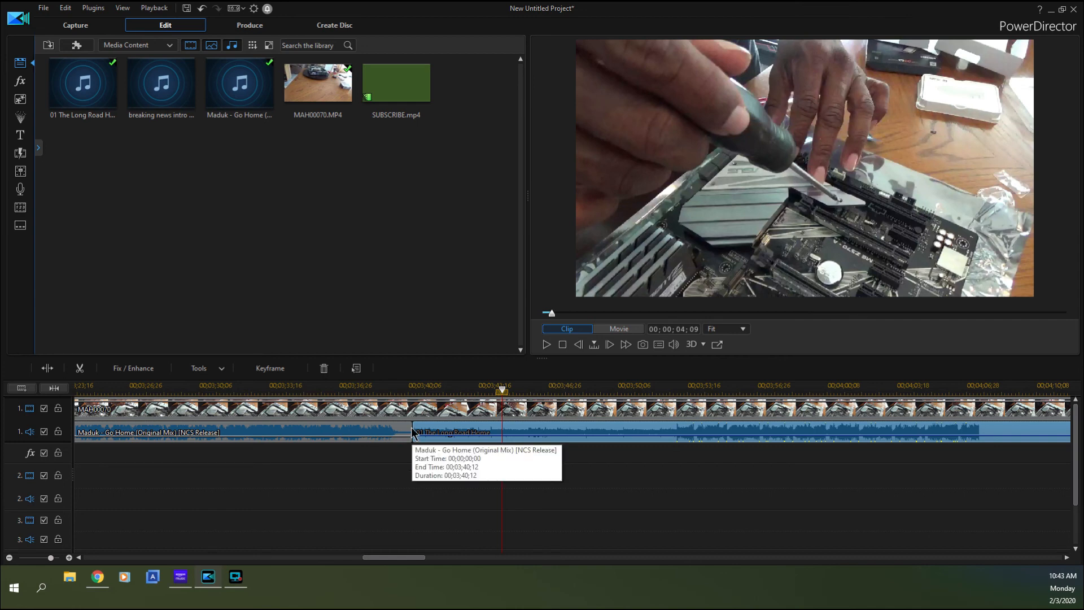
drag(444, 432, 448, 439)
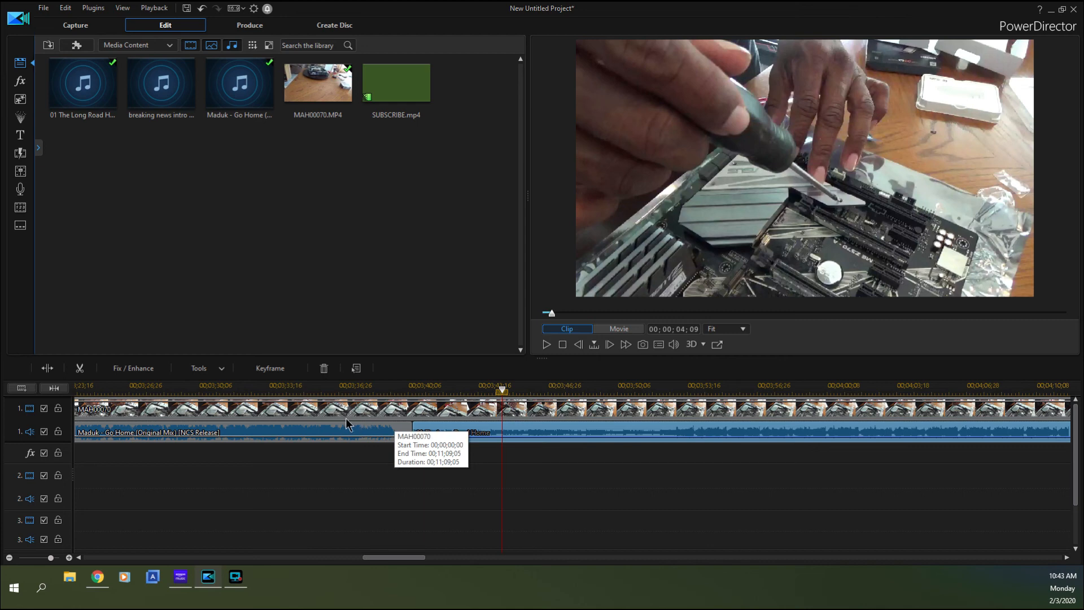
- Preview the movie from about 00;03;34;14 across the new song transition, adjusting the playback volume while it plays
click(282, 409)
click(288, 388)
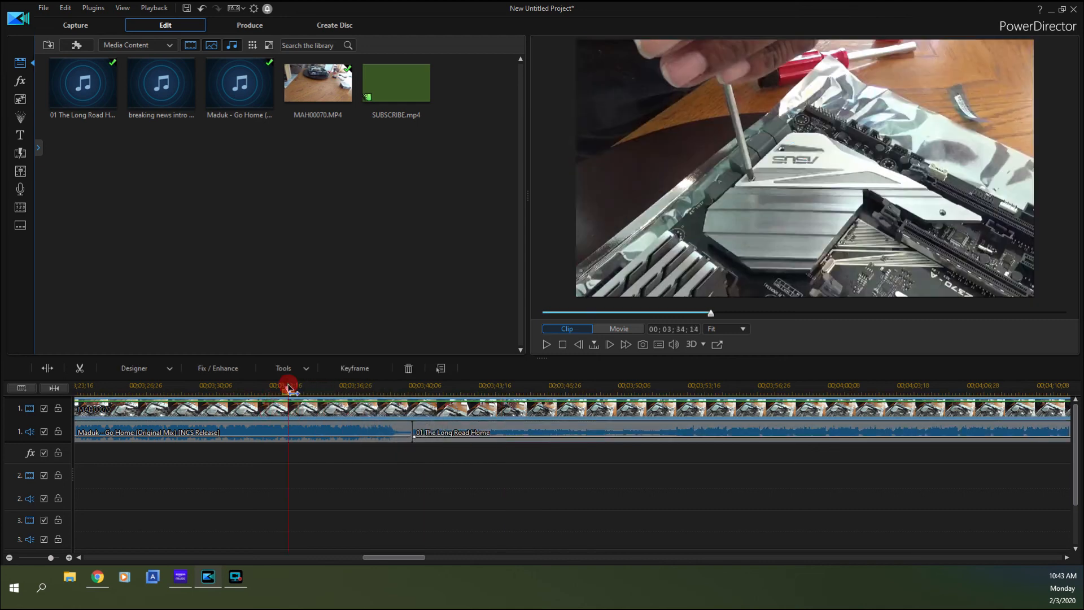
click(546, 345)
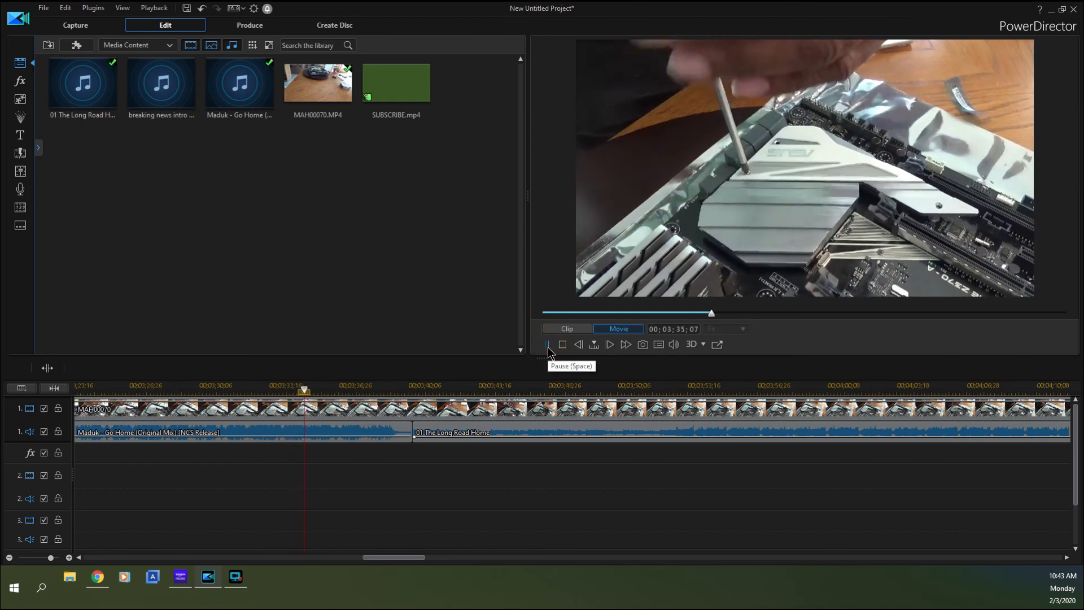
click(675, 346)
drag(675, 347, 676, 355)
click(721, 369)
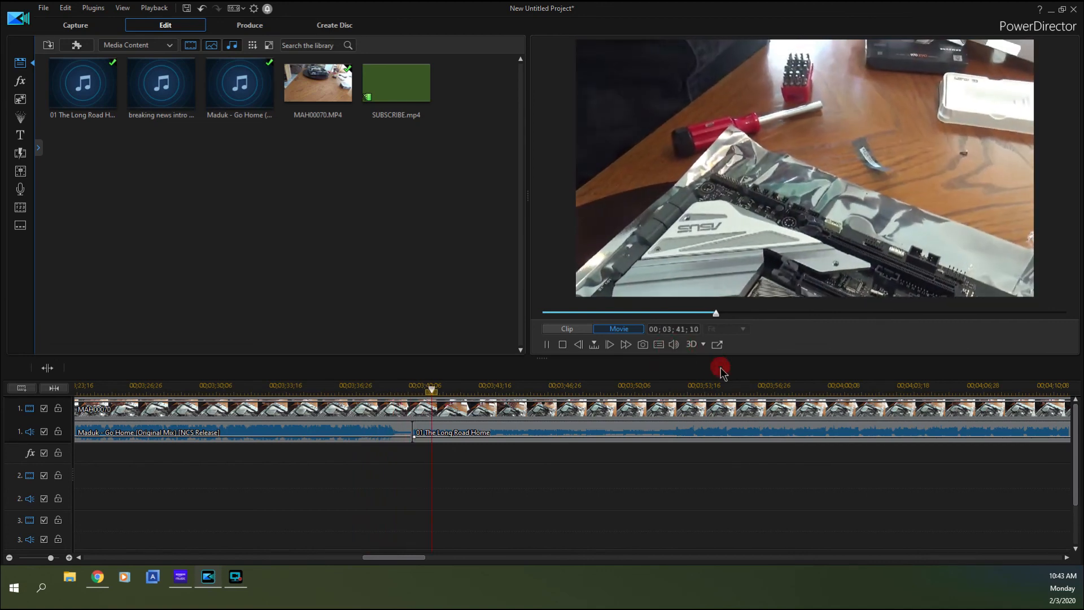
click(548, 345)
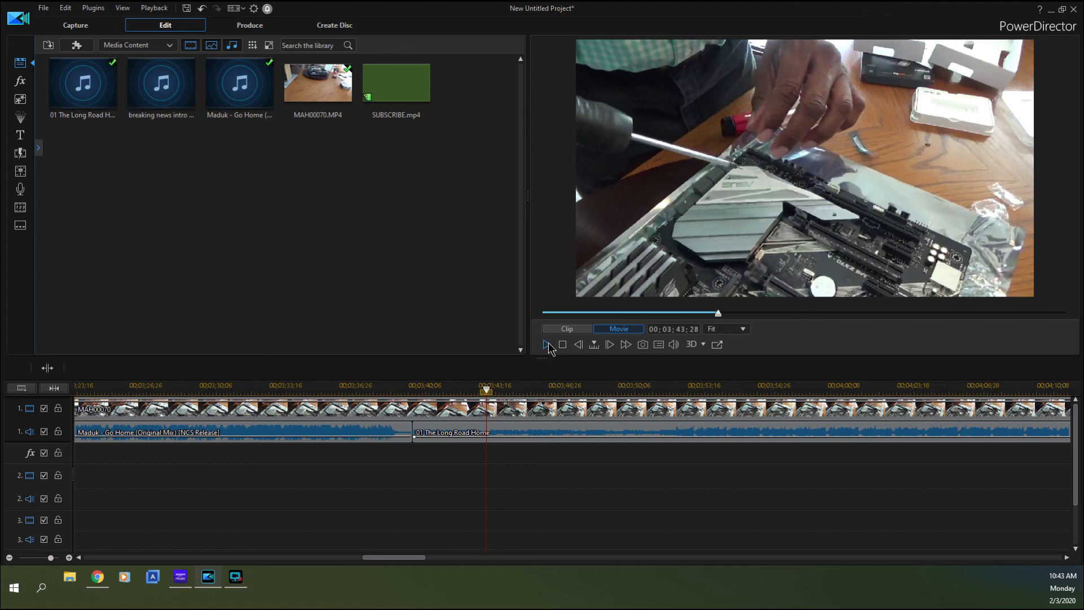
click(564, 349)
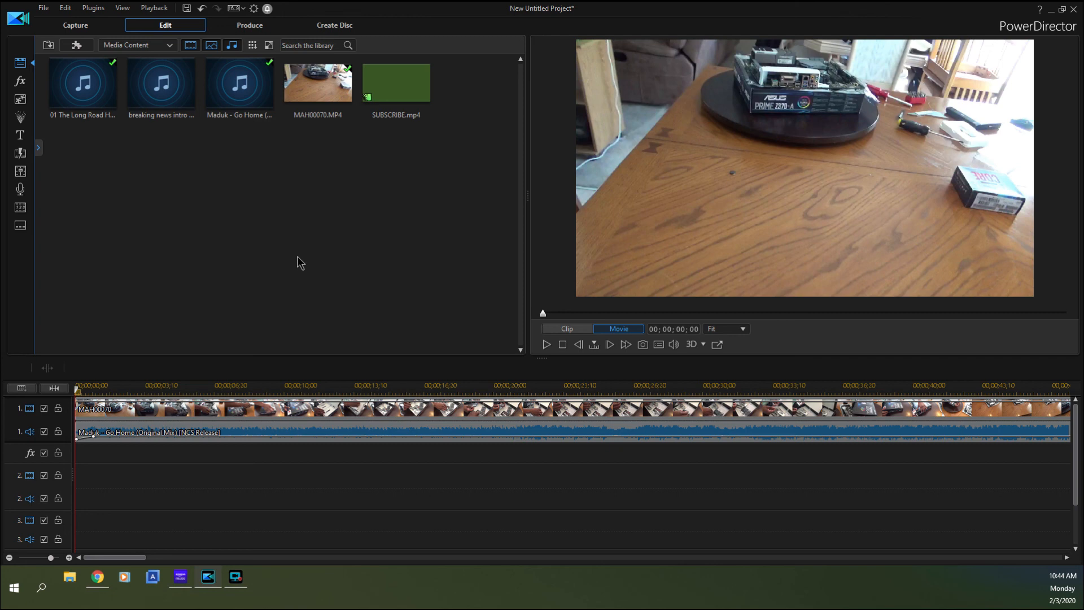
- Switch to Chrome and review the attribution text requested in the description of THYKIER - THE LIMIT [NCS Release]
click(98, 576)
scroll(332, 347, down, 8)
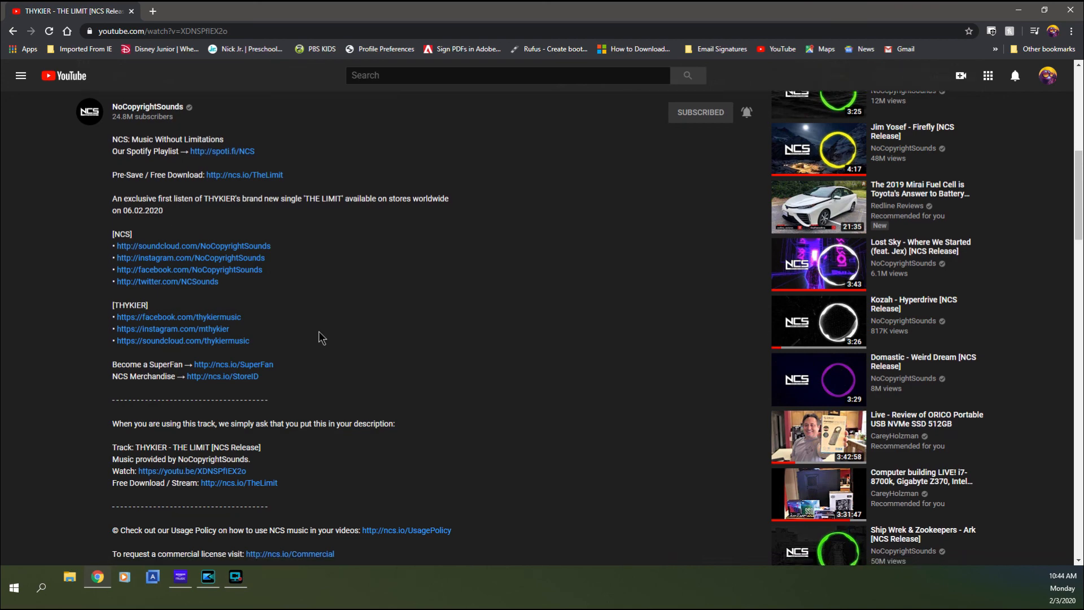
scroll(319, 333, down, 3)
scroll(147, 323, down, 1)
scroll(130, 339, up, 3)
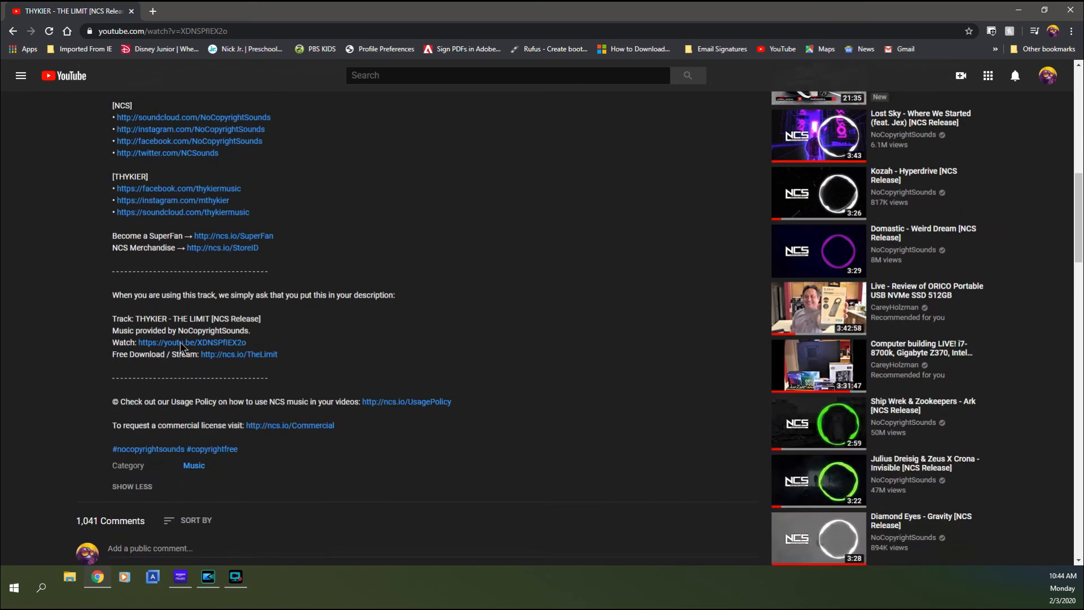
scroll(139, 273, up, 1)
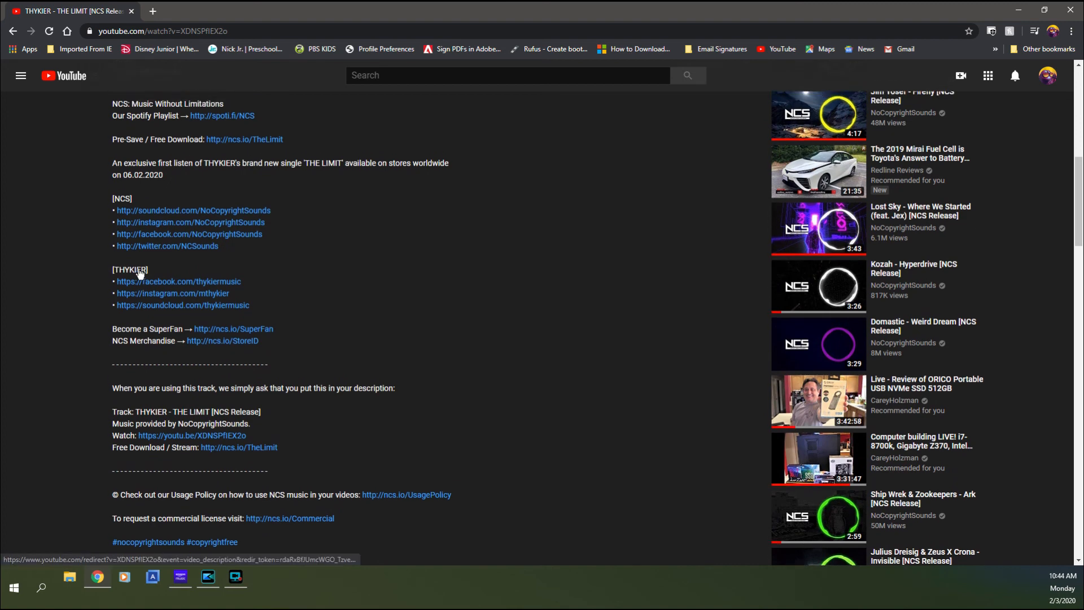
scroll(140, 274, down, 1)
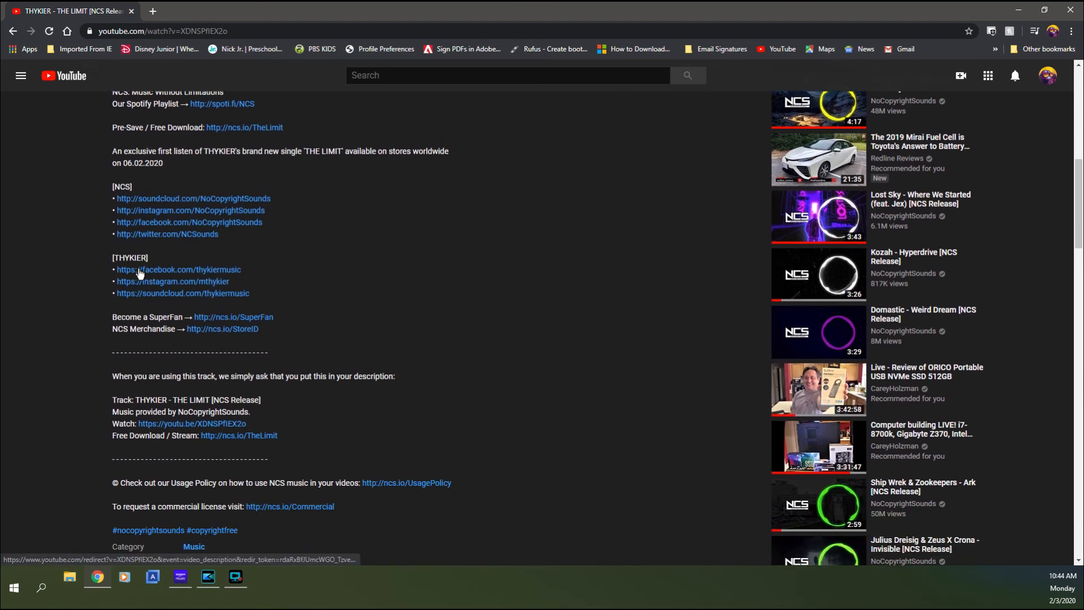
scroll(140, 274, down, 1)
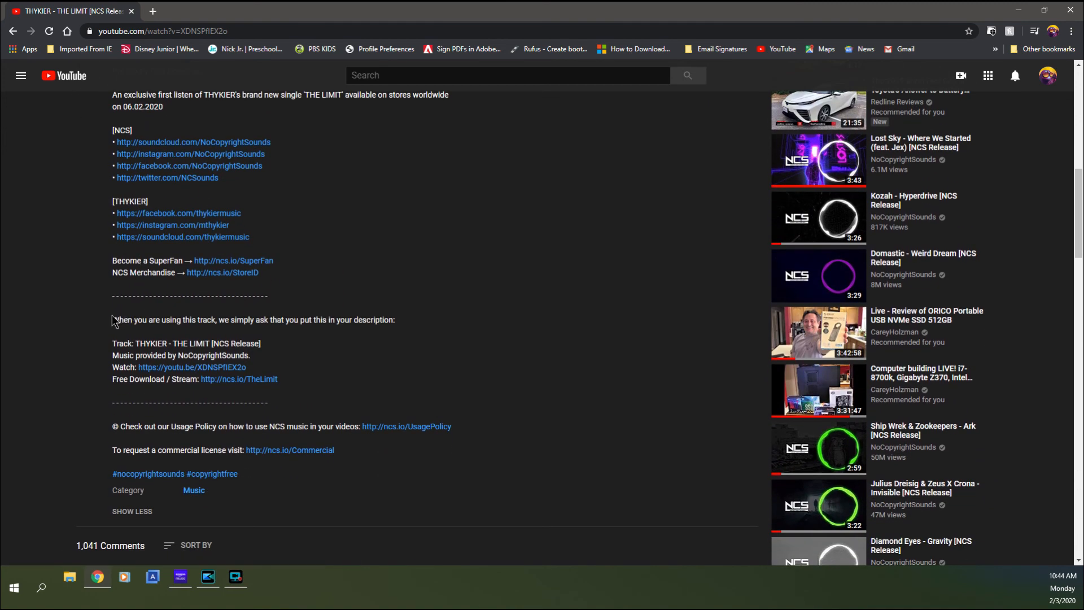
drag(114, 319, 169, 341)
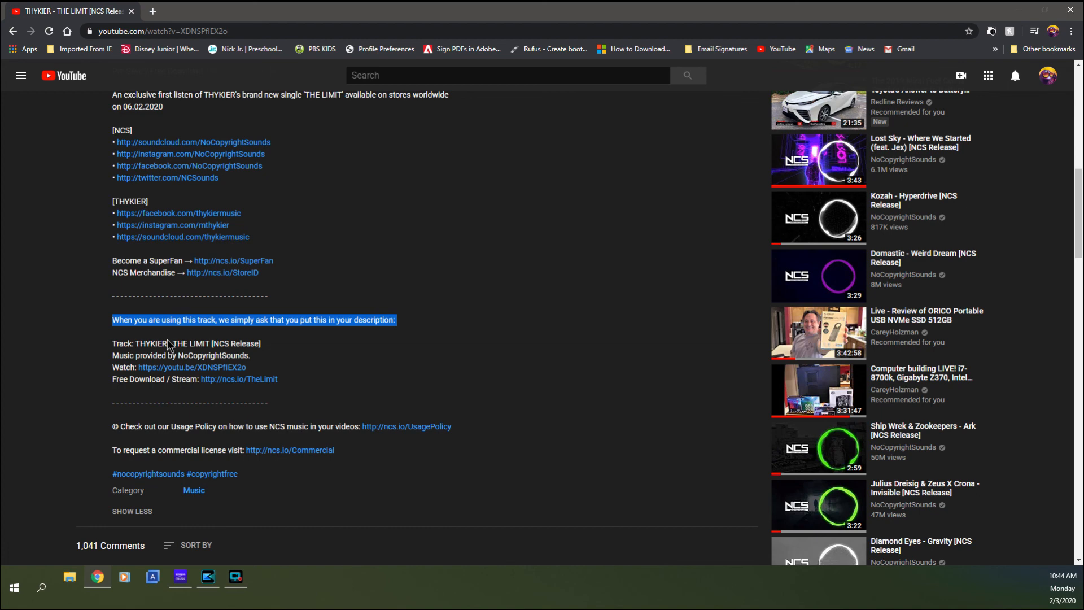
click(476, 331)
scroll(483, 342, up, 10)
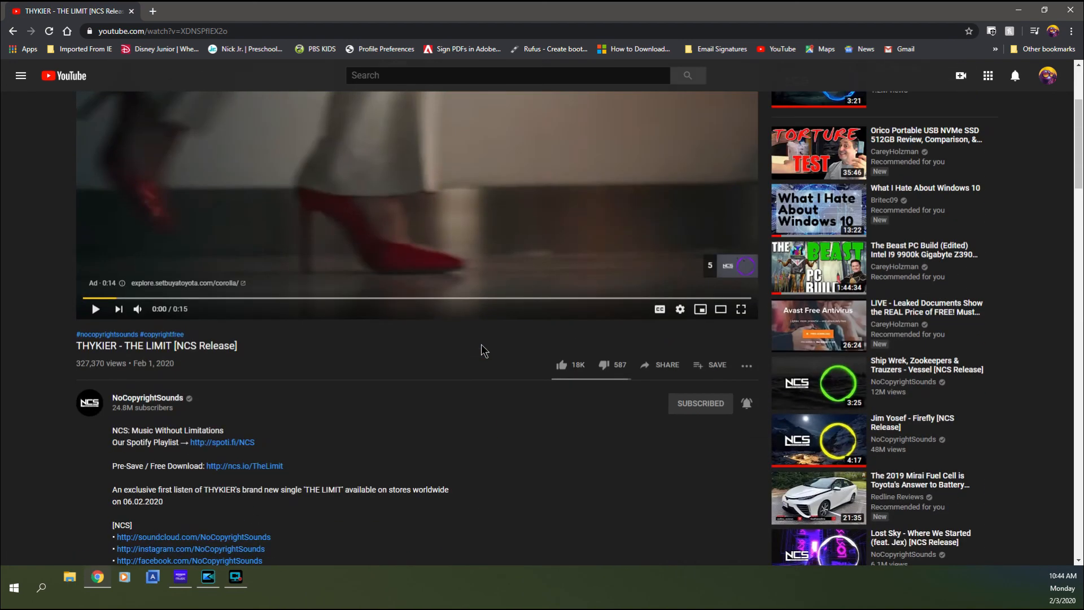